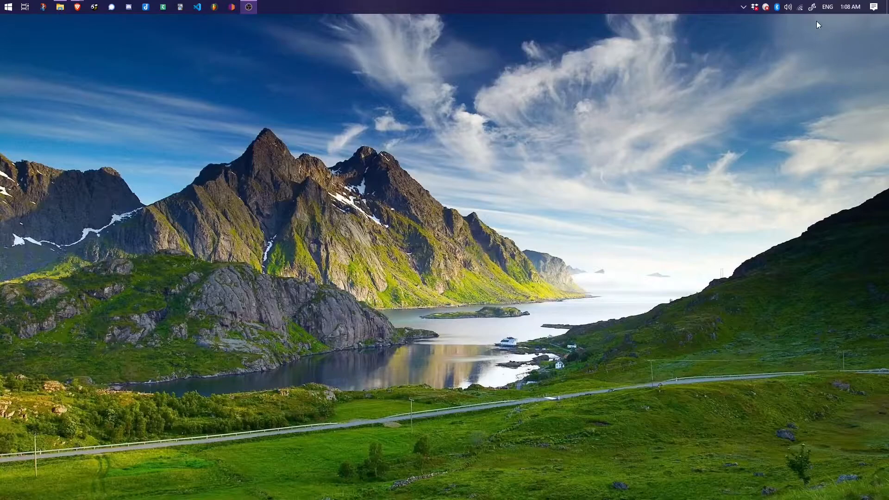
Step: Connect to the university VPN in GlobalProtect by entering the account password, and dismiss the connection window
{"action": "left_click", "coordinate": [766, 7]}
{"action": "left_click", "coordinate": [856, 129]}
{"action": "left_click", "coordinate": [838, 117]}
{"action": "type", "text": "••••••••"}
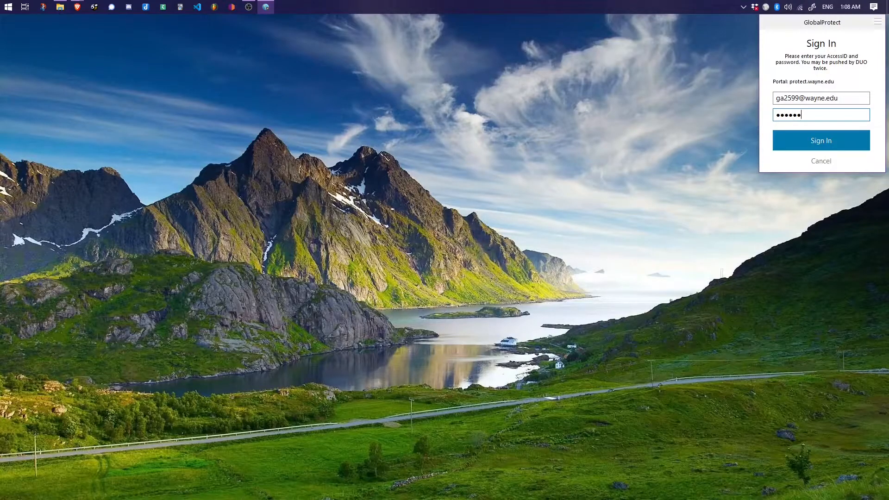
{"action": "type", "text": "••••••••••"}
{"action": "key", "text": "Return"}
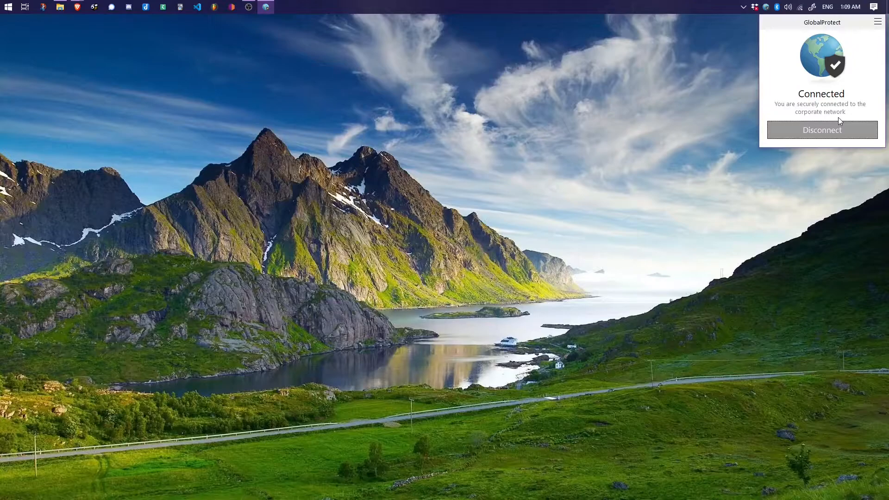
{"action": "left_click", "coordinate": [728, 99]}
{"action": "left_click_drag", "start_coordinate": [888, 231], "coordinate": [888, 139]}
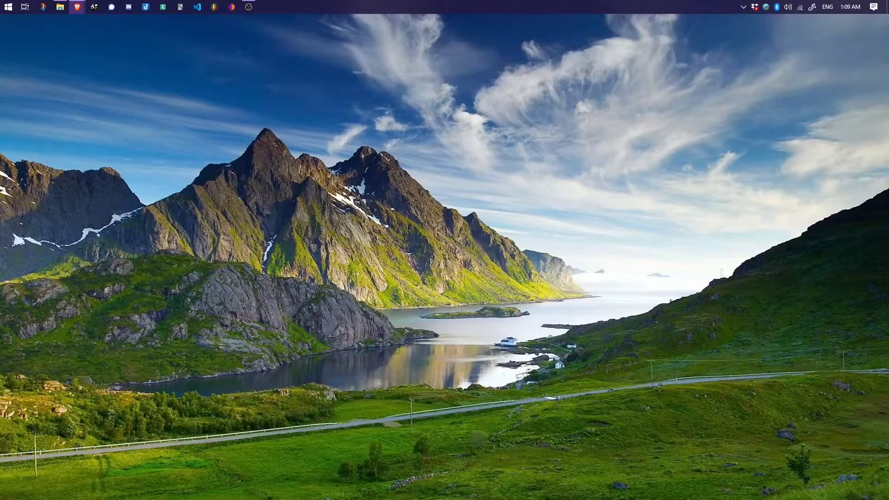
Step: Switch to the Brave browser and sign in to ondemand.grid.wayne.edu with the saved credentials
{"action": "left_click_drag", "start_coordinate": [888, 151], "coordinate": [273, 2]}
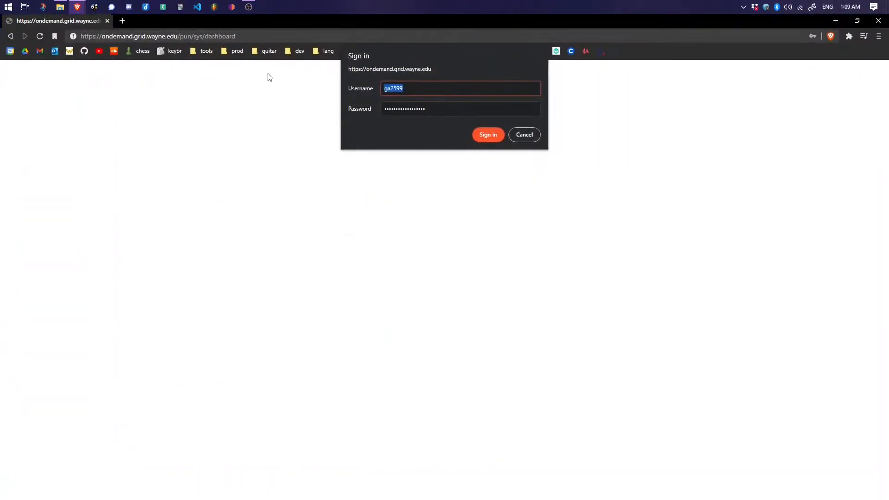
{"action": "left_click_drag", "start_coordinate": [102, 36], "coordinate": [178, 36]}
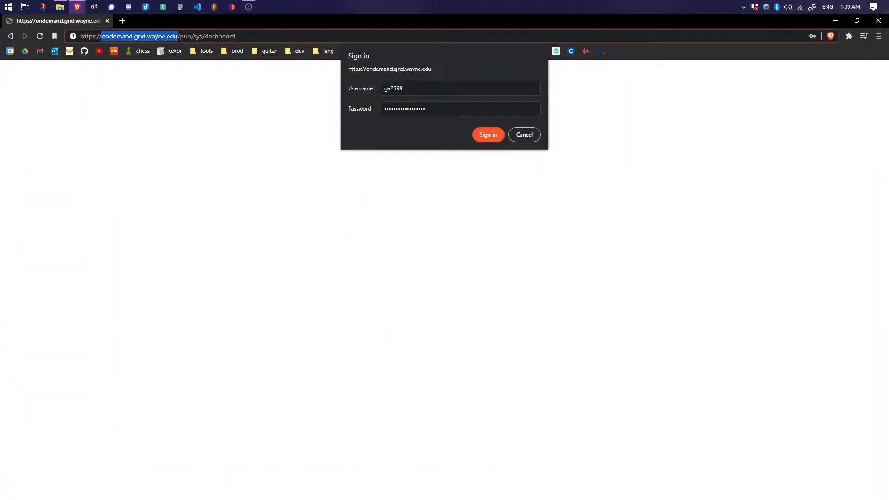
{"action": "left_click", "coordinate": [483, 134]}
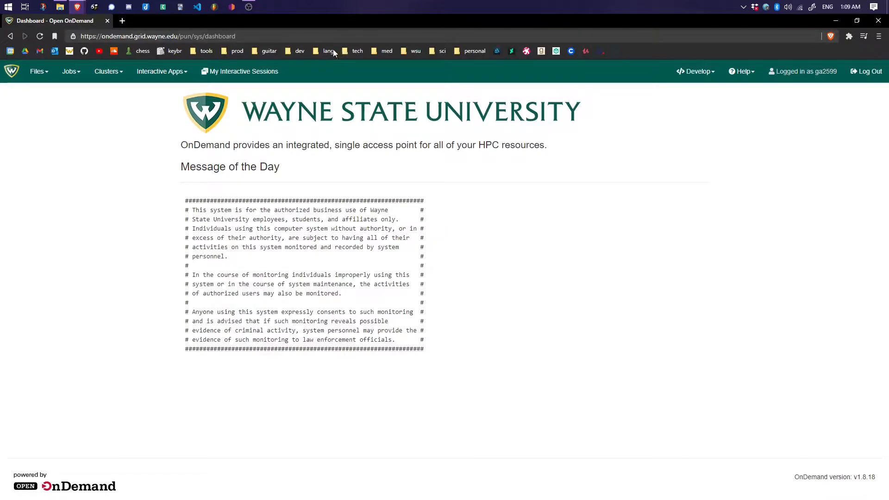
{"action": "left_click", "coordinate": [41, 75]}
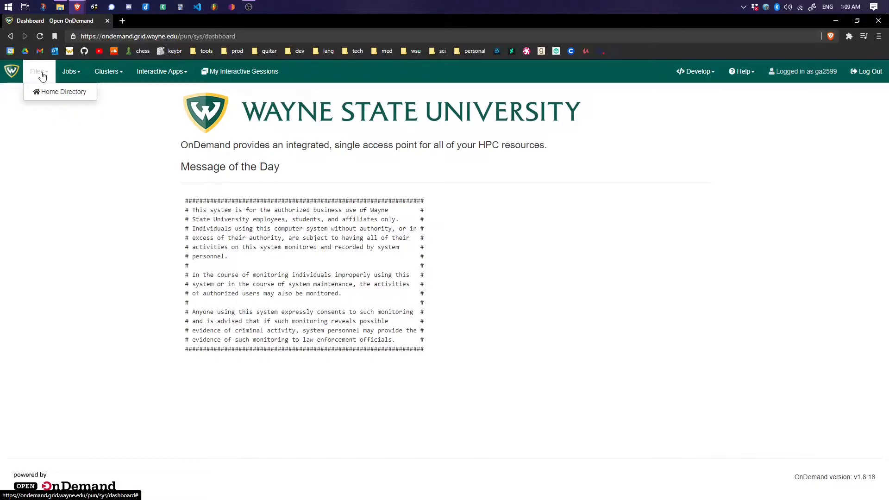
{"action": "left_click", "coordinate": [73, 72]}
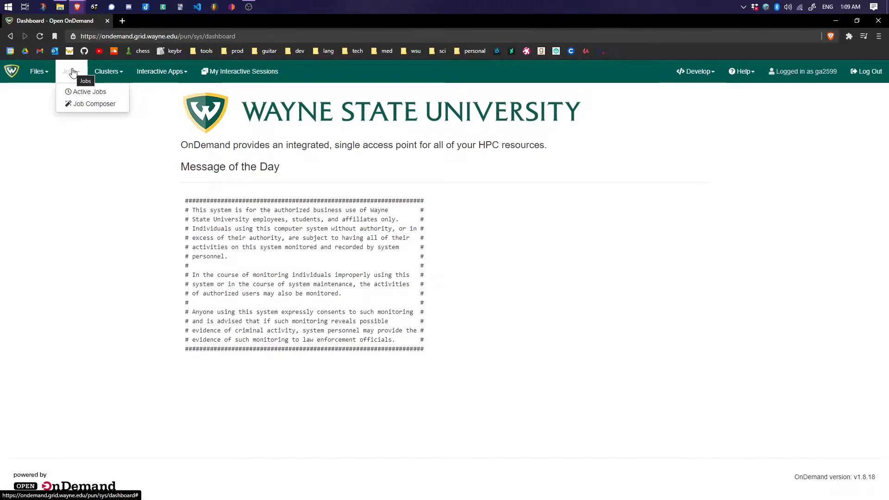
{"action": "left_click", "coordinate": [108, 72]}
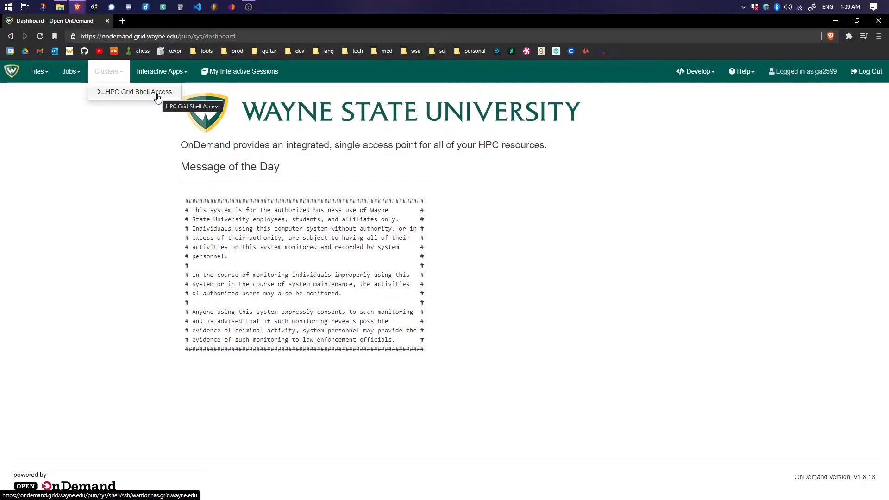
{"action": "left_click", "coordinate": [176, 75]}
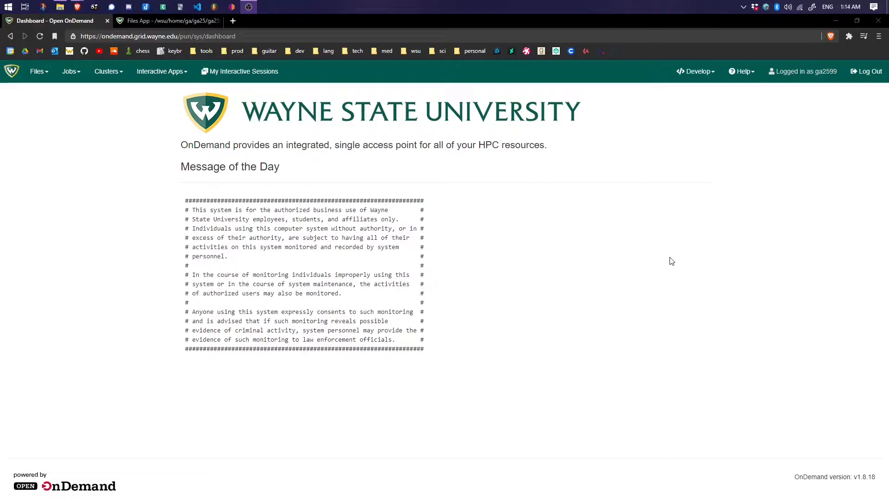
Step: Open the home directory in the file browser and go to the demo/5-20 folder
{"action": "left_click", "coordinate": [37, 71]}
{"action": "left_click", "coordinate": [49, 92]}
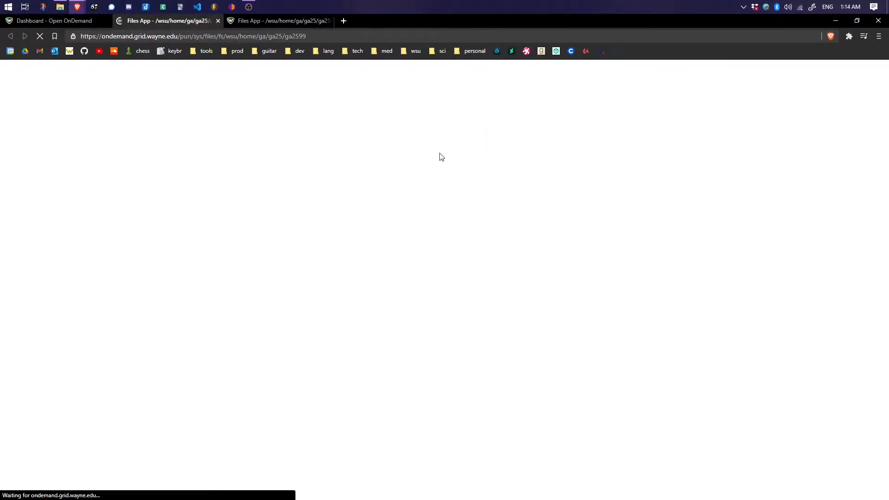
{"action": "triple_click", "coordinate": [192, 93]}
{"action": "double_click", "coordinate": [193, 92]}
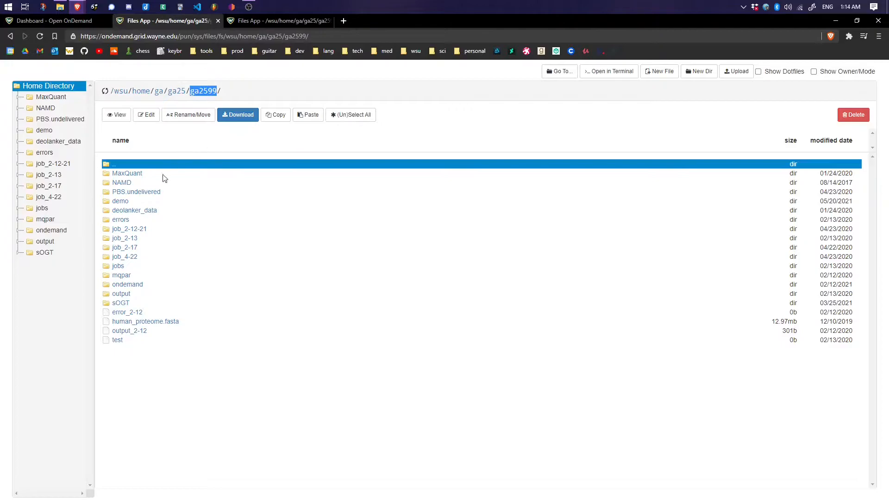
{"action": "left_click", "coordinate": [120, 202]}
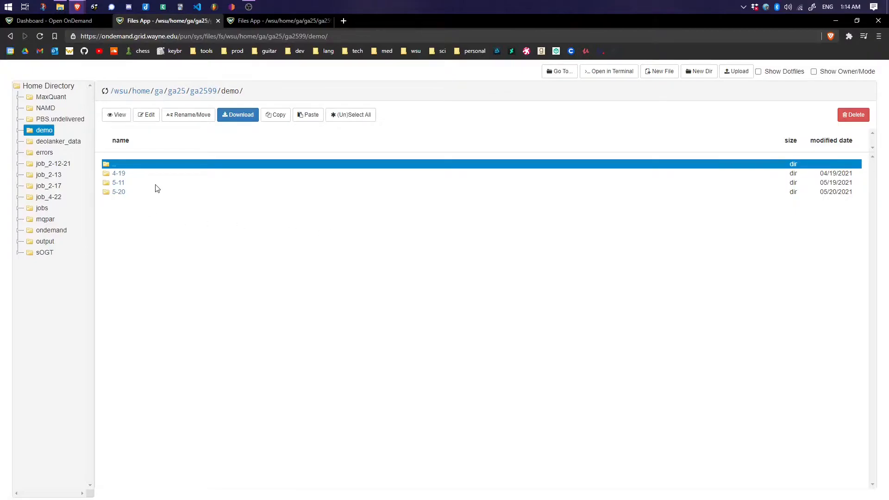
{"action": "left_click", "coordinate": [119, 194]}
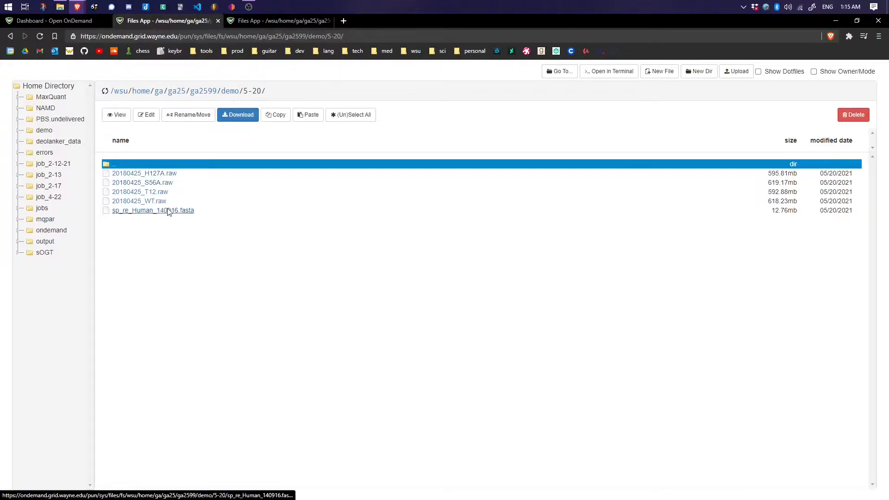
Step: Examine the raw data files and the sp_re_Human_140916.fasta file in the 5-20 folder
{"action": "left_click", "coordinate": [179, 176]}
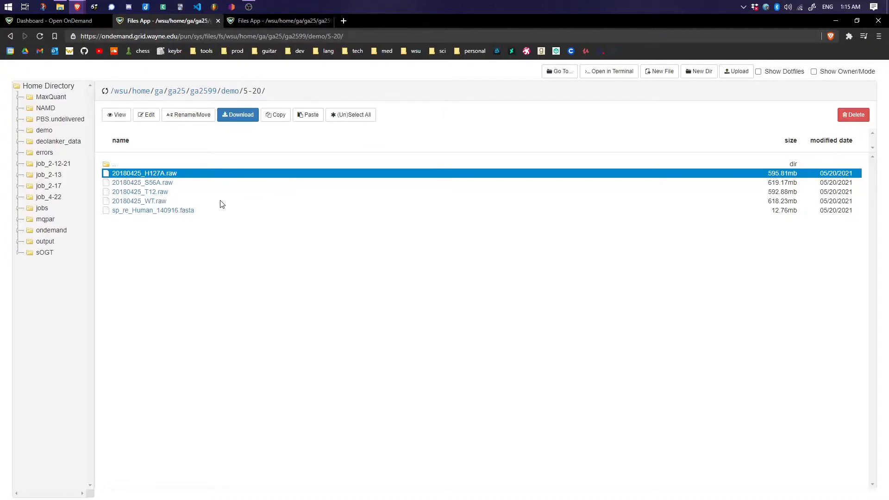
{"action": "left_click", "coordinate": [187, 183]}
{"action": "left_click", "coordinate": [187, 194]}
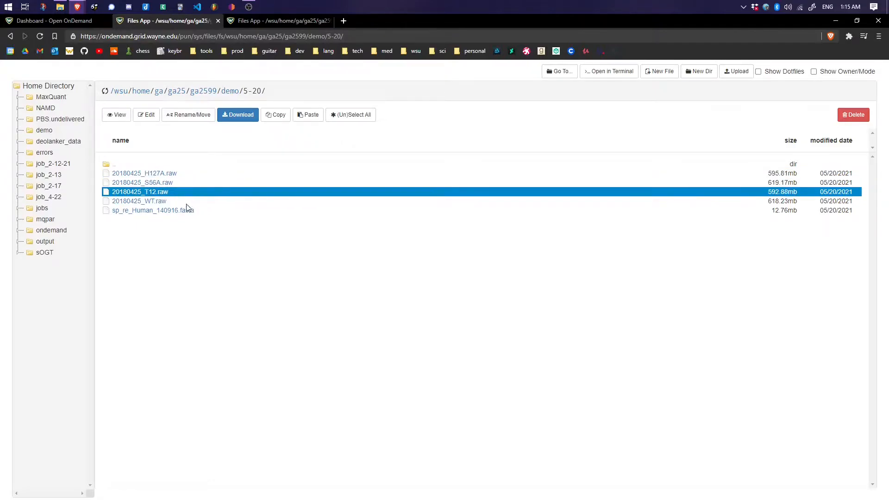
{"action": "left_click", "coordinate": [186, 203]}
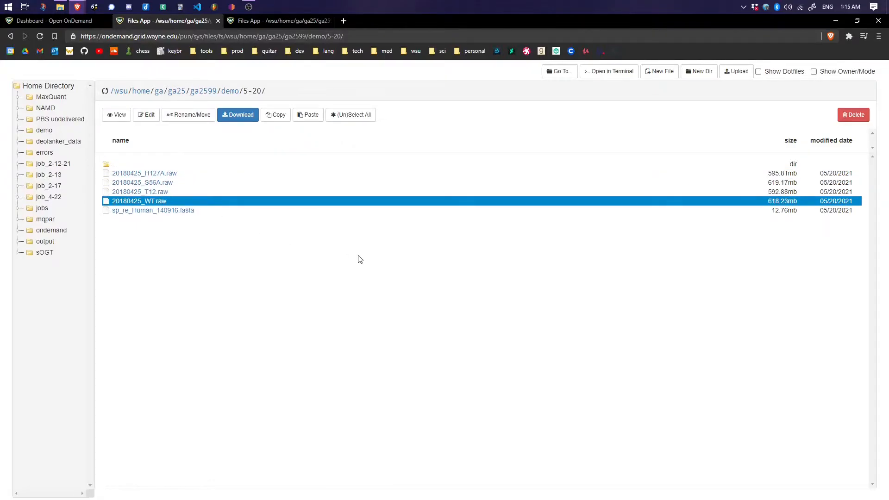
{"action": "left_click", "coordinate": [245, 213]}
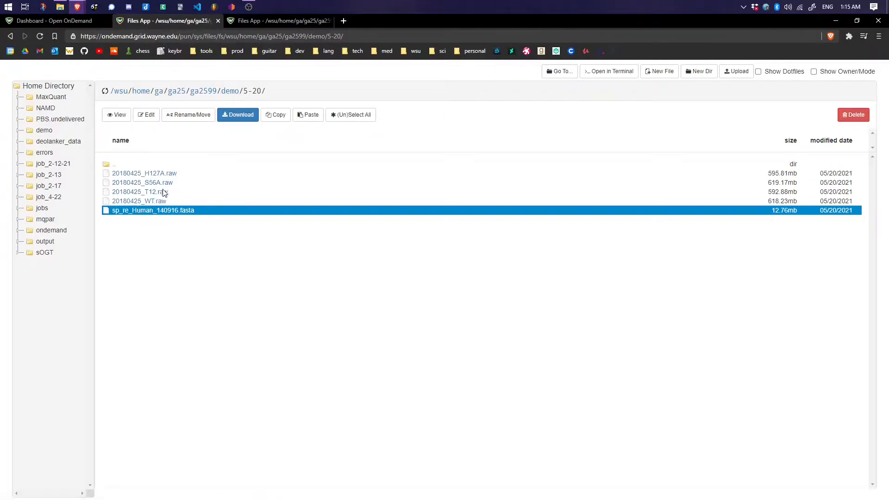
Step: Return to the OnDemand dashboard and open the session request form for the MaxQuant interactive app
{"action": "left_click", "coordinate": [57, 24]}
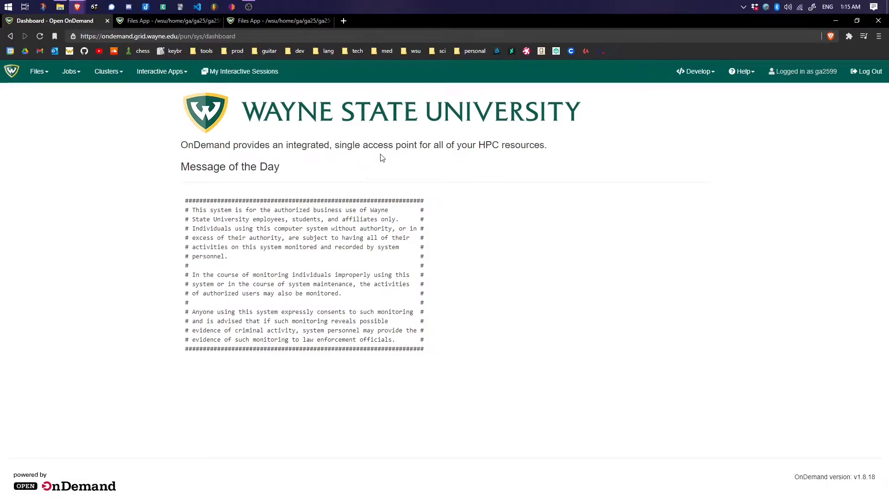
{"action": "left_click", "coordinate": [162, 72]}
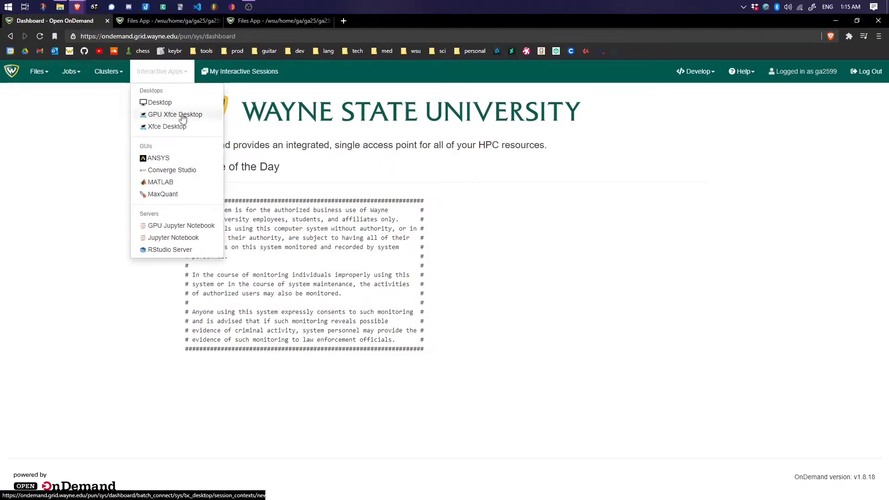
{"action": "left_click", "coordinate": [167, 194]}
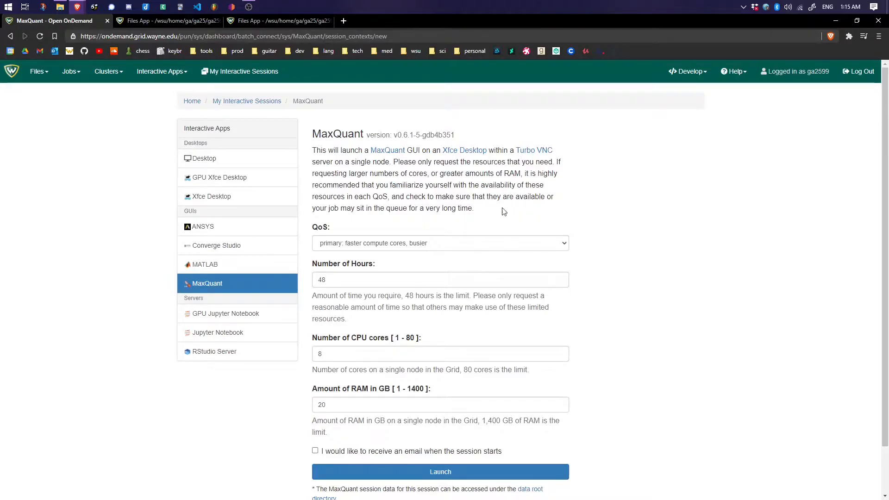
Step: Launch a MaxQuant session with the primary QoS, 48 hours, 8 CPU cores and 20 GB of RAM
{"action": "double_click", "coordinate": [412, 150]}
{"action": "left_click", "coordinate": [539, 245]}
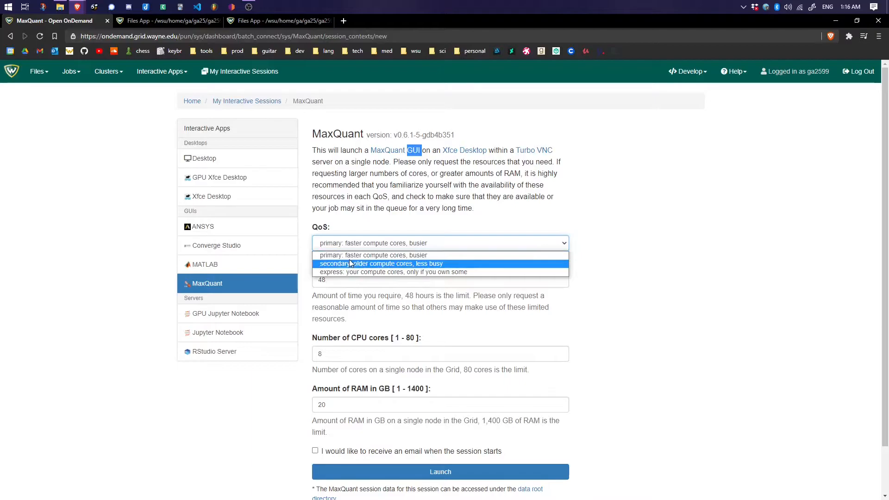
{"action": "left_click", "coordinate": [428, 256]}
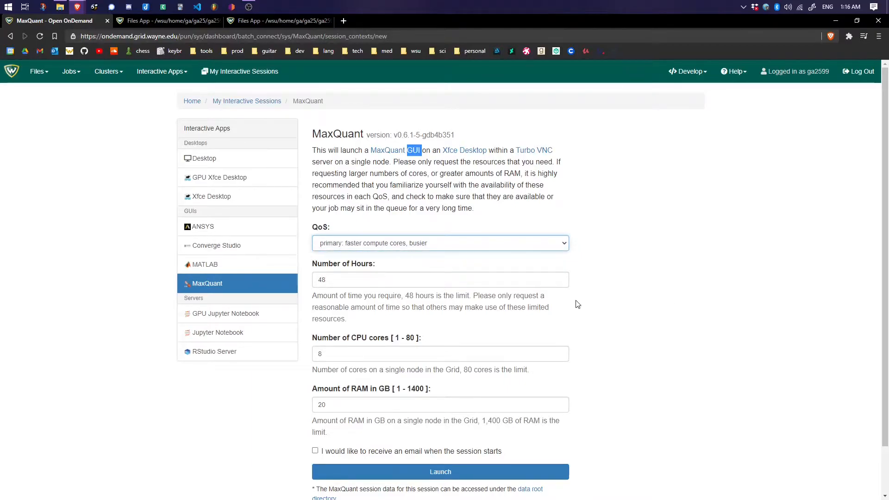
{"action": "left_click_drag", "start_coordinate": [358, 296], "coordinate": [478, 296]}
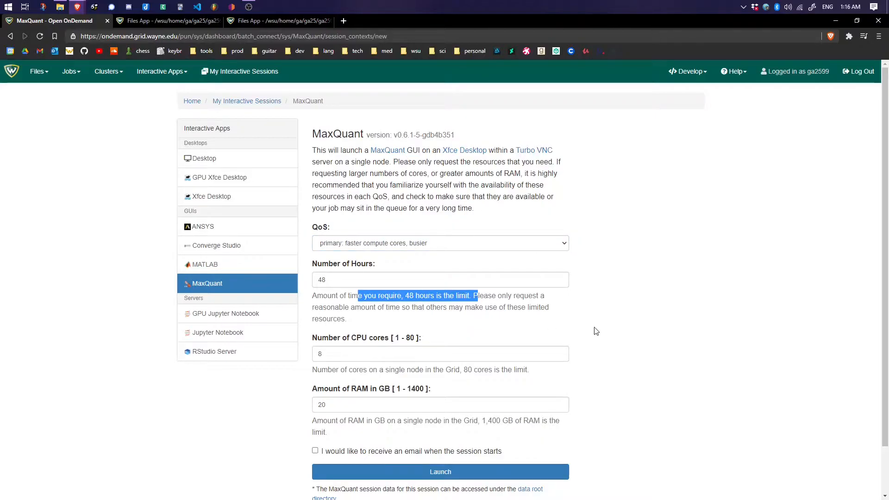
{"action": "left_click", "coordinate": [553, 313]}
{"action": "scroll", "coordinate": [565, 313], "scroll_direction": "down", "scroll_amount": 1}
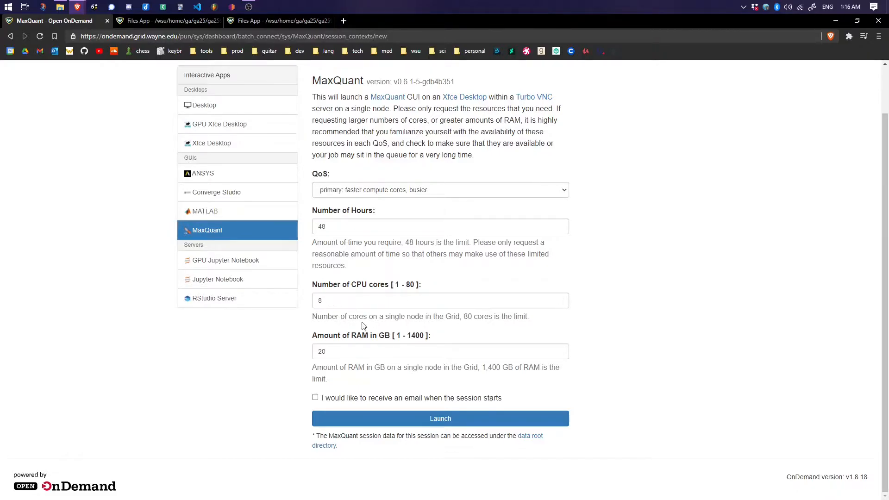
{"action": "left_click", "coordinate": [431, 419]}
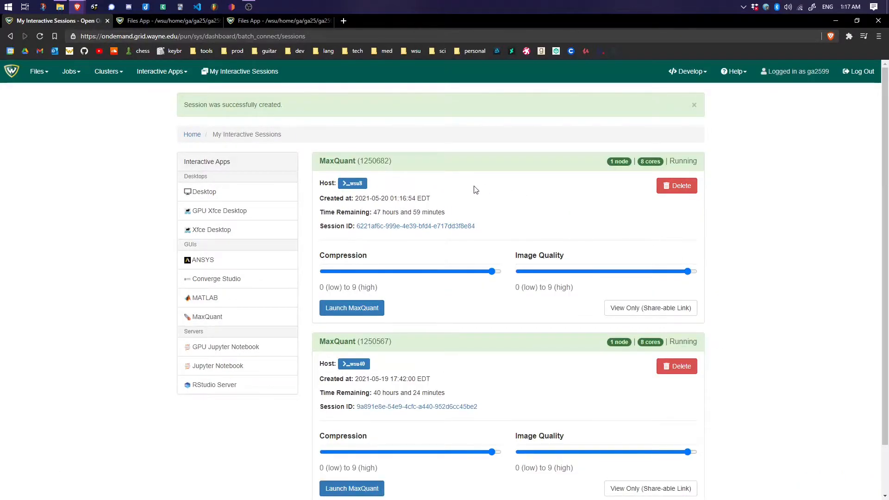
Step: Check the new MaxQuant session's status and creation time, and open that session's remote desktop
{"action": "double_click", "coordinate": [682, 160]}
{"action": "left_click", "coordinate": [771, 176]}
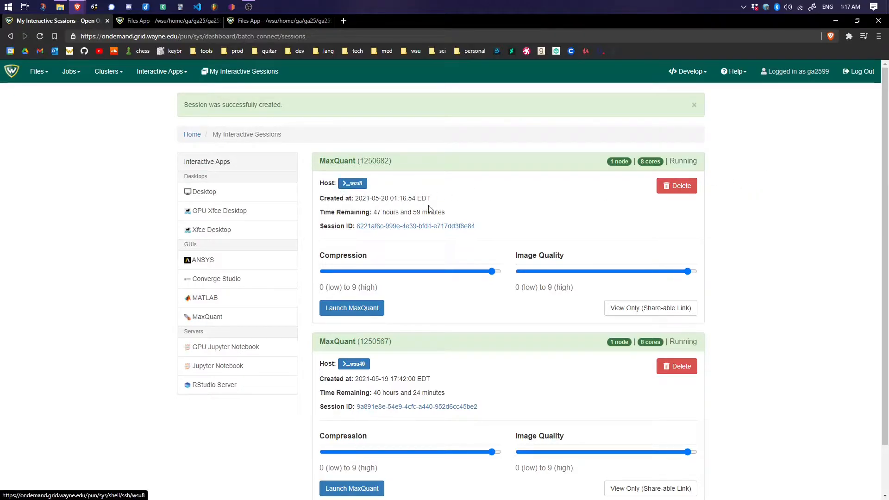
{"action": "left_click_drag", "start_coordinate": [363, 198], "coordinate": [433, 199]}
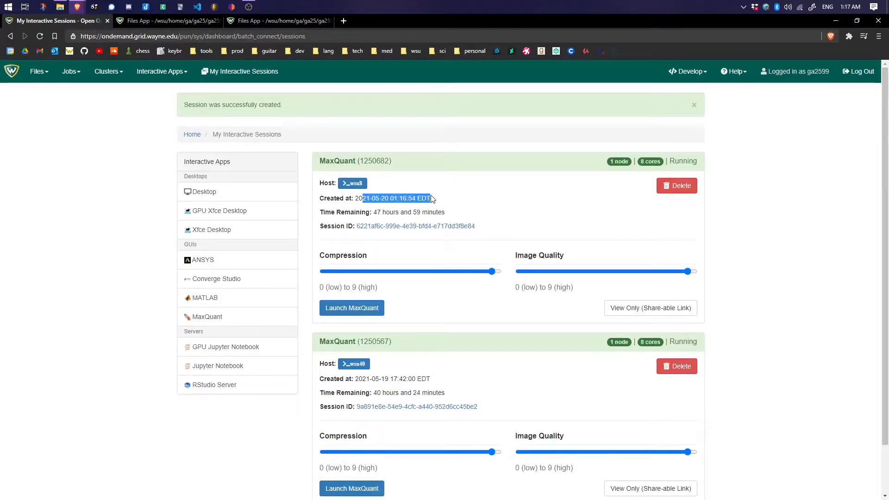
{"action": "left_click", "coordinate": [375, 309]}
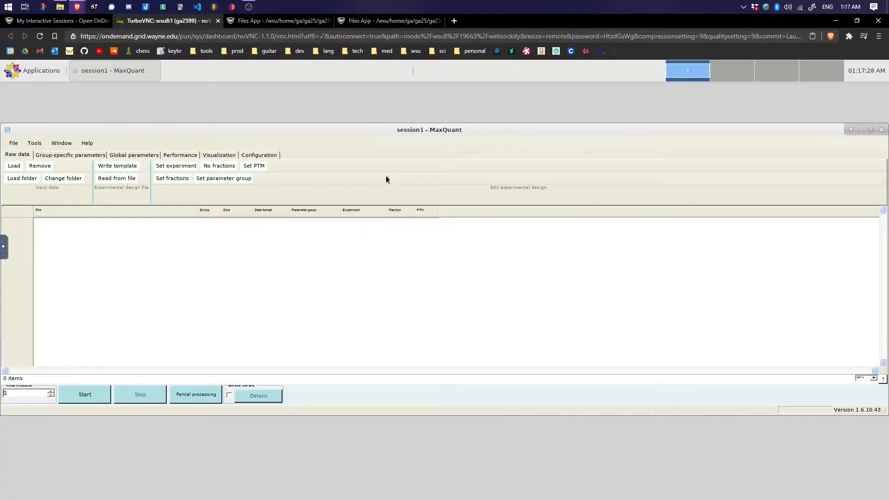
Step: Maximize the MaxQuant window and increase the zoom level of the raw data table
{"action": "left_click", "coordinate": [870, 131]}
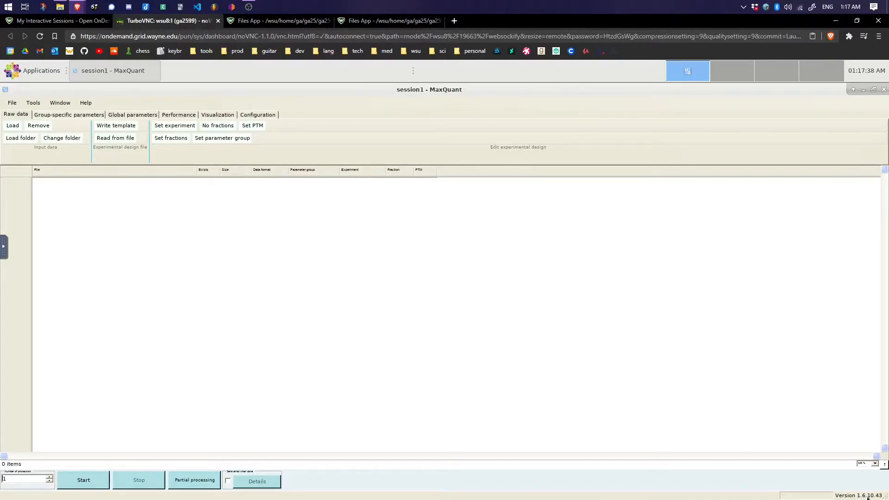
{"action": "left_click", "coordinate": [874, 463]}
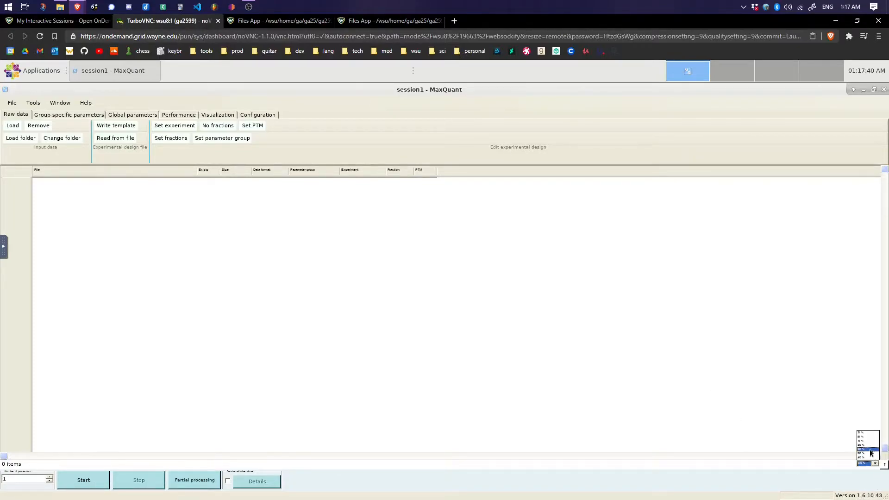
{"action": "left_click", "coordinate": [870, 452]}
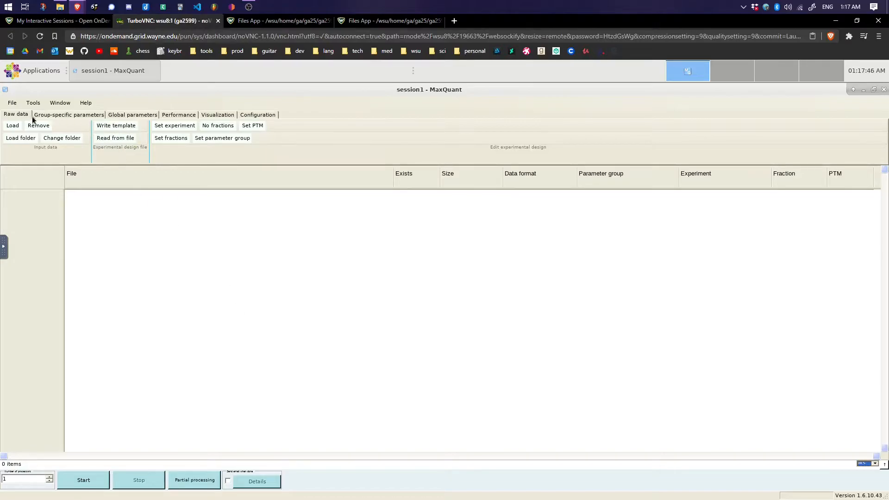
Step: Look over the group-specific and global parameters, and set the number of processors to 8 from the raw data page
{"action": "left_click", "coordinate": [88, 115]}
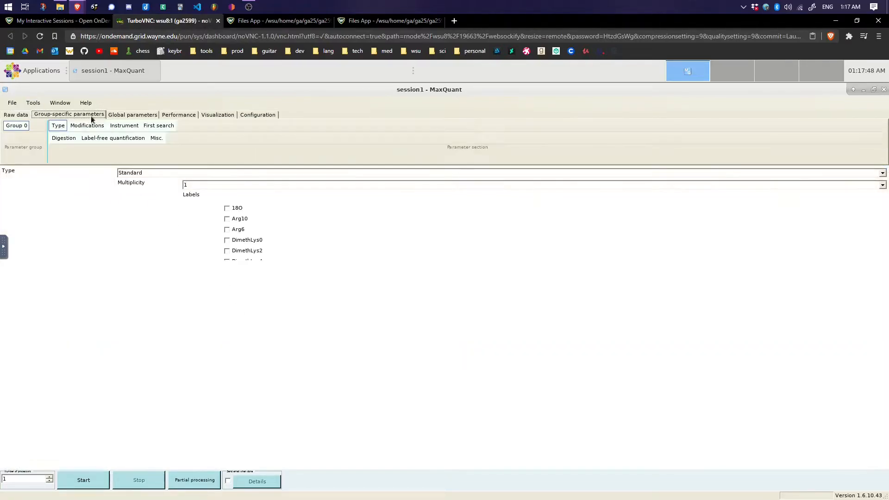
{"action": "left_click", "coordinate": [117, 115]}
{"action": "left_click", "coordinate": [11, 116]}
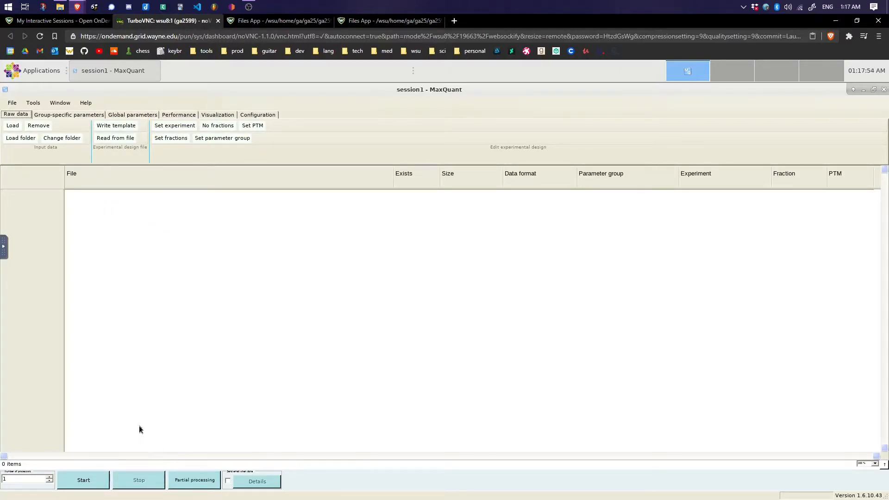
{"action": "left_click", "coordinate": [49, 477]}
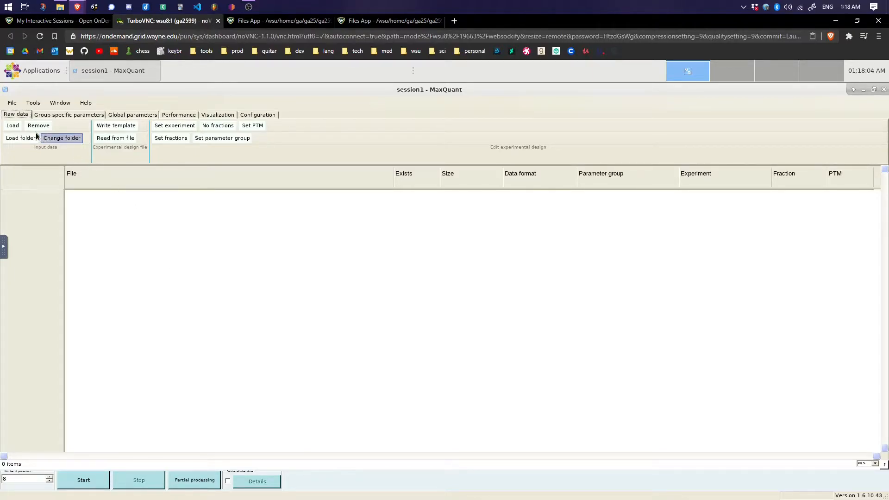
Step: Load the four Thermo raw files, 20180425_H127A through 20180425_WT, from the demo/5-20 folder
{"action": "left_click", "coordinate": [14, 126]}
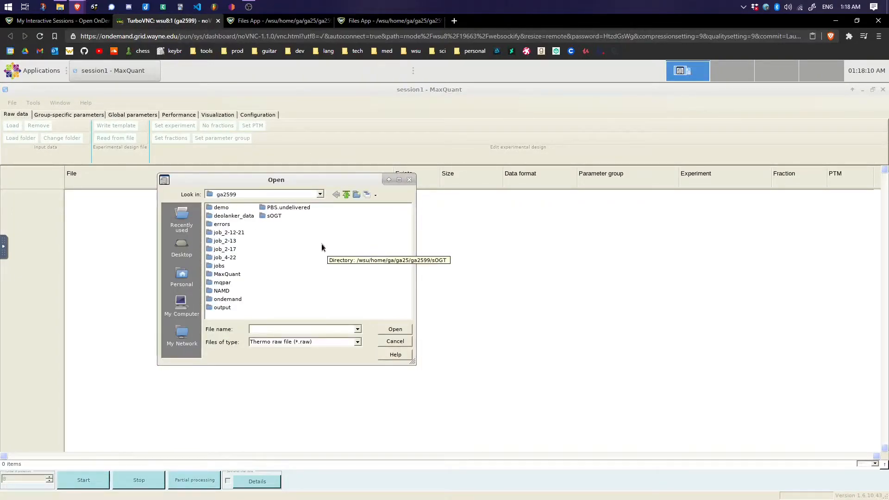
{"action": "double_click", "coordinate": [229, 209]}
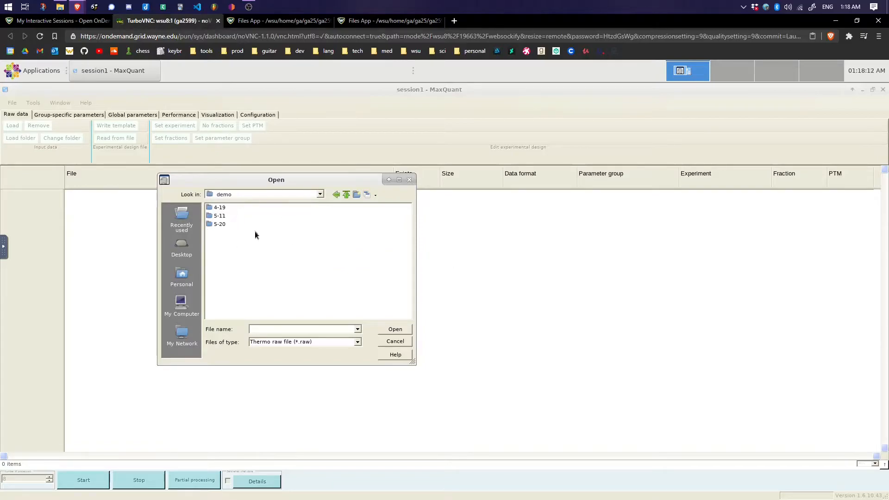
{"action": "double_click", "coordinate": [220, 224]}
{"action": "left_click", "coordinate": [246, 208]}
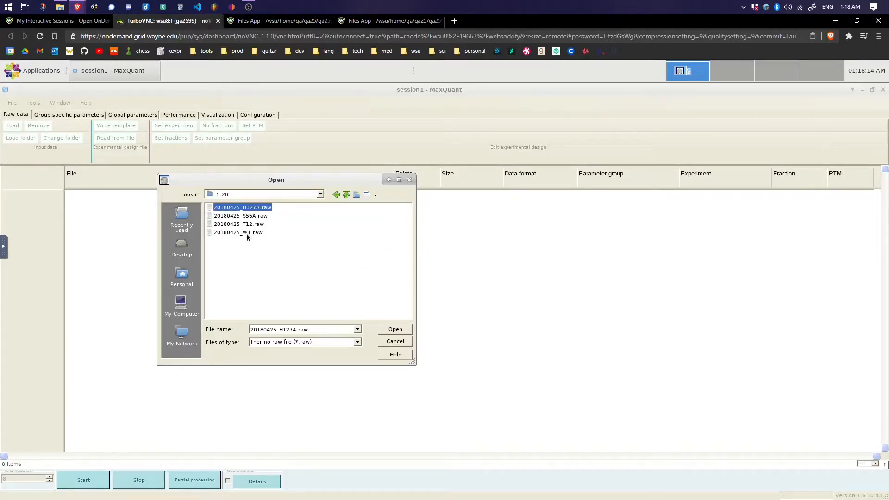
{"action": "left_click", "coordinate": [247, 233], "text": "shift"}
{"action": "left_click", "coordinate": [394, 329]}
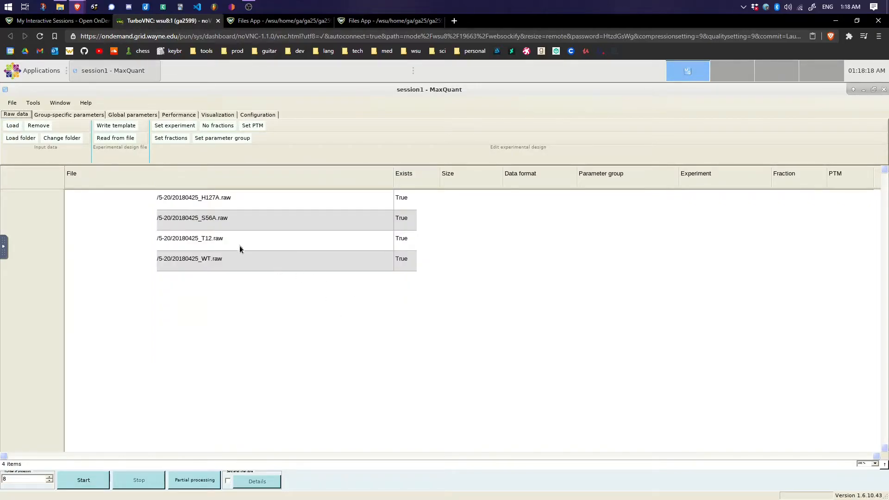
{"action": "left_click", "coordinate": [262, 221]}
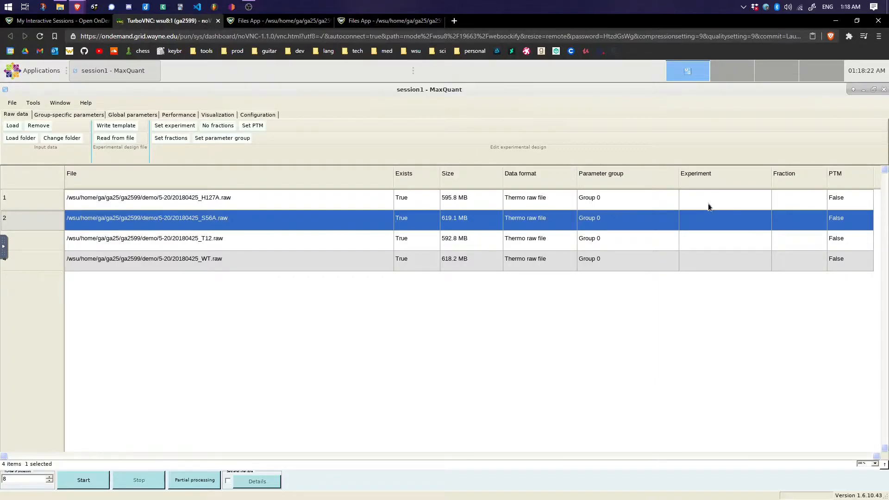
{"action": "left_click", "coordinate": [660, 206]}
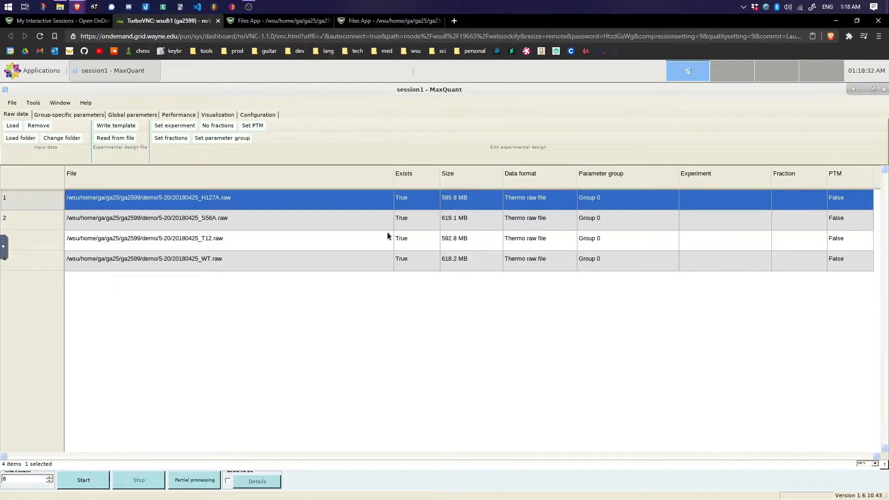
{"action": "left_click", "coordinate": [274, 218]}
{"action": "left_click", "coordinate": [257, 241]}
{"action": "left_click", "coordinate": [258, 262]}
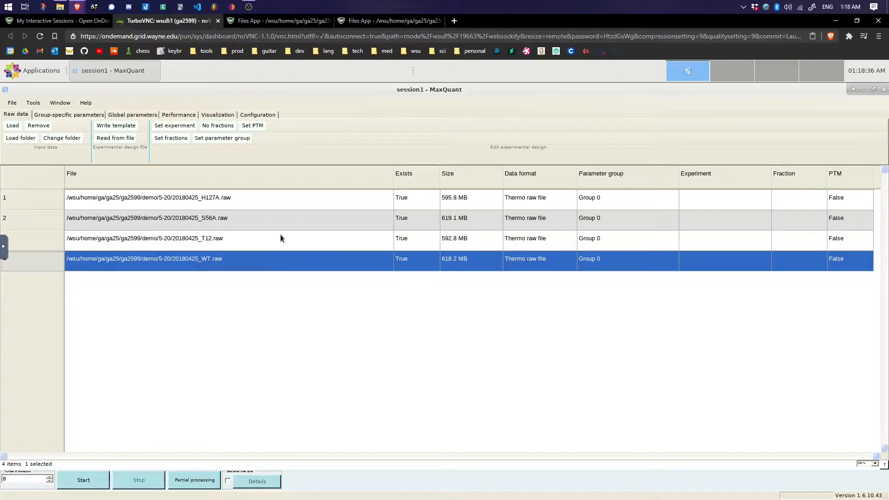
Step: Set the experiment name to H for the 20180425_H127A.raw file and to S for the 20180425_S56A.raw file
{"action": "left_click", "coordinate": [272, 203]}
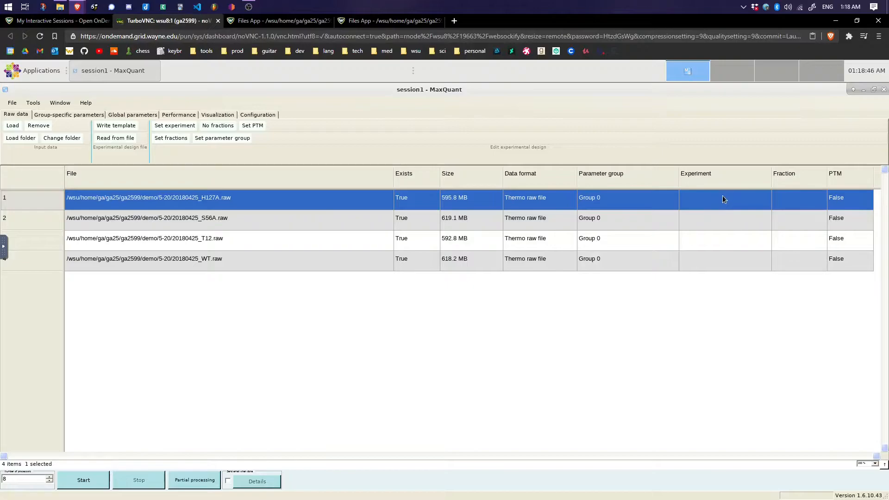
{"action": "left_click", "coordinate": [174, 125]}
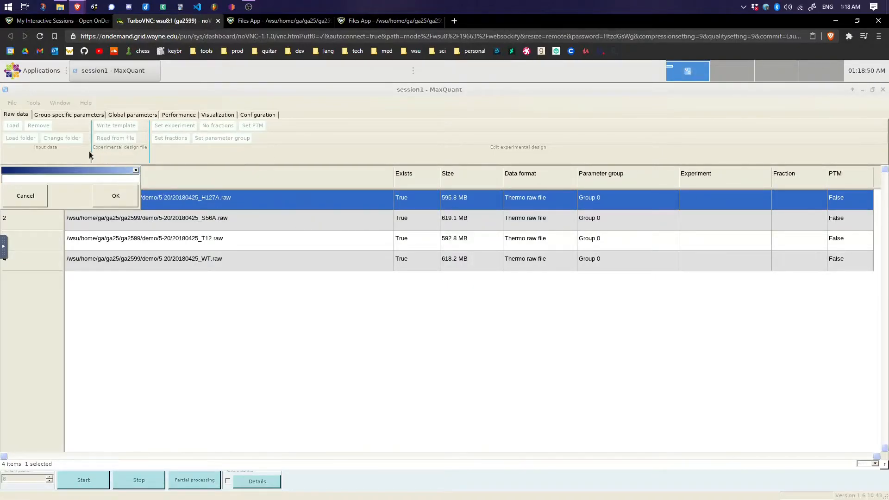
{"action": "left_click_drag", "start_coordinate": [84, 171], "coordinate": [170, 246]}
{"action": "type", "text": "H"}
{"action": "left_click", "coordinate": [216, 276]}
{"action": "left_click", "coordinate": [223, 221]}
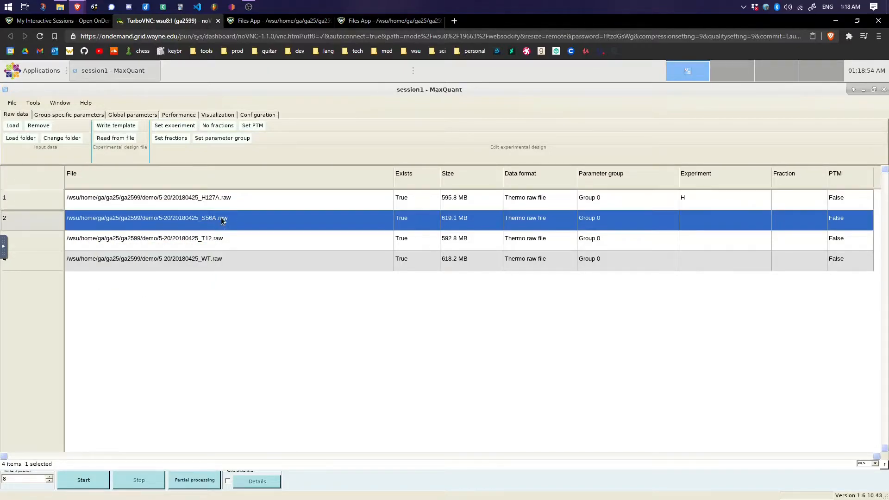
{"action": "left_click", "coordinate": [164, 129]}
{"action": "type", "text": "S"}
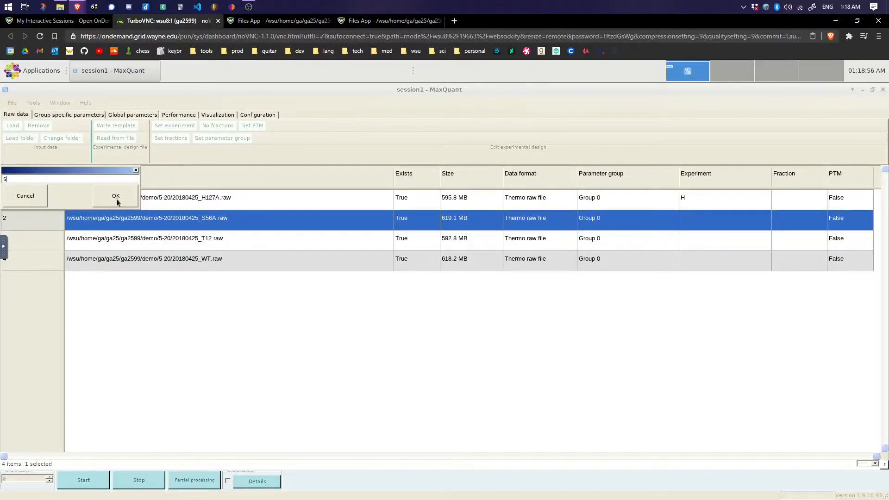
{"action": "left_click", "coordinate": [117, 198]}
Step: Set the experiment name to T for the 20180425_T12.raw file and to WT for the 20180425_WT.raw file
{"action": "left_click", "coordinate": [204, 245]}
{"action": "left_click", "coordinate": [174, 127]}
{"action": "type", "text": "T"}
{"action": "left_click", "coordinate": [123, 200]}
{"action": "left_click", "coordinate": [163, 258]}
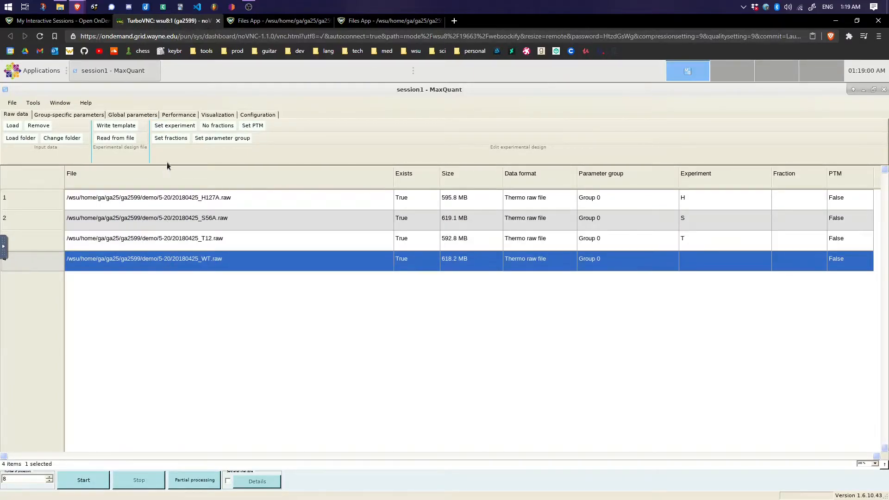
{"action": "left_click", "coordinate": [167, 126]}
{"action": "type", "text": "WT"}
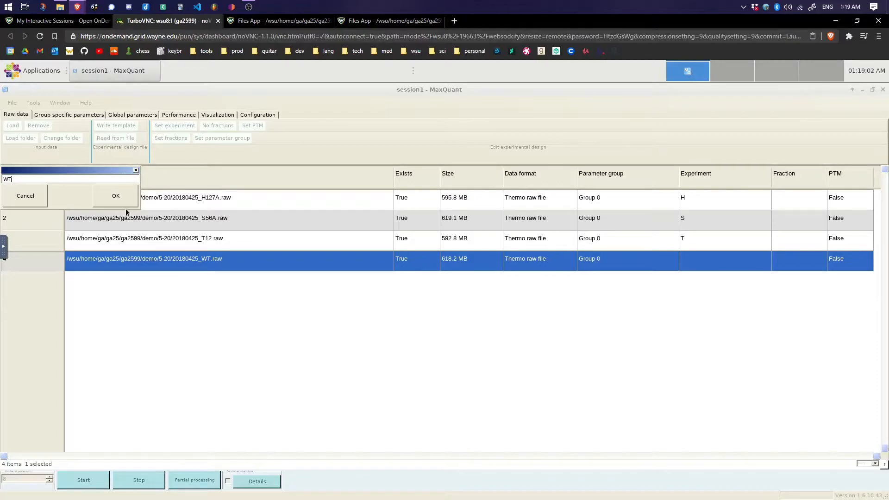
{"action": "left_click", "coordinate": [119, 202]}
{"action": "left_click", "coordinate": [443, 226]}
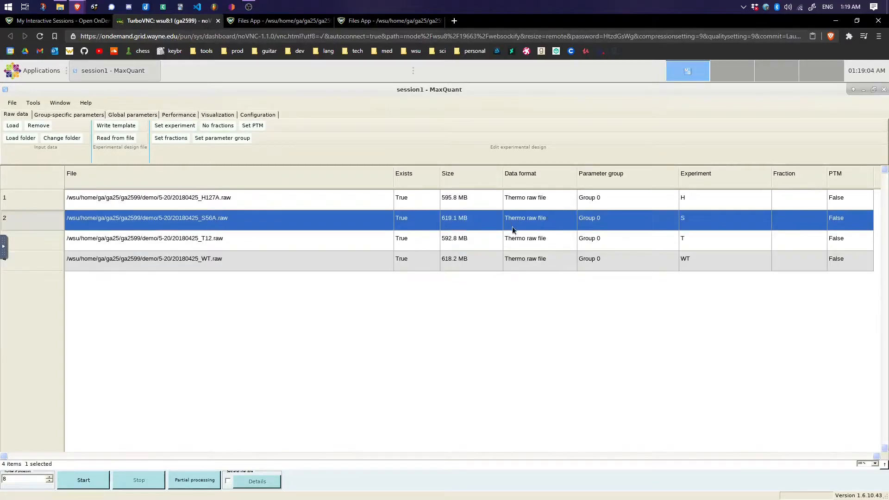
{"action": "left_click", "coordinate": [592, 245]}
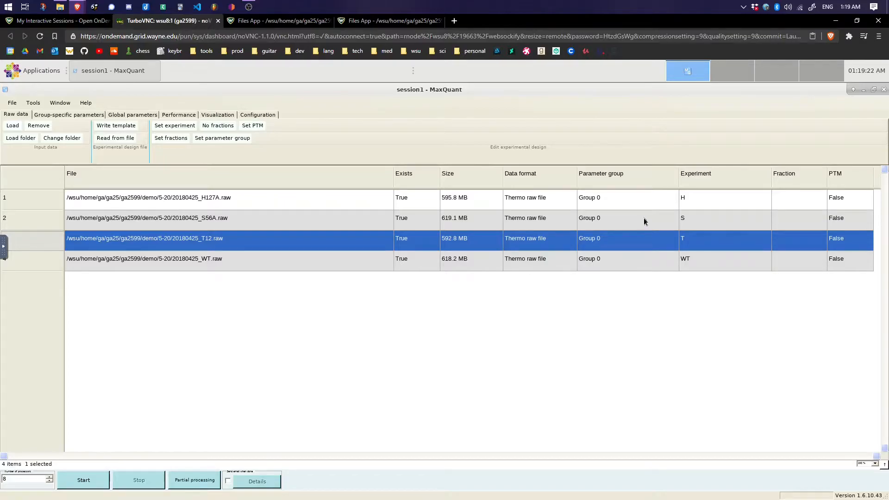
{"action": "left_click", "coordinate": [809, 204]}
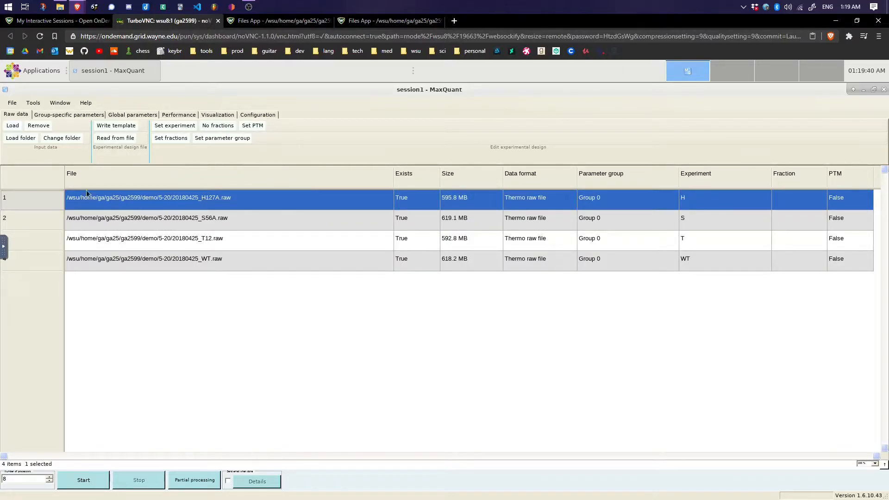
Step: Add HexNAc (ST) to the variable modifications in the group-specific parameters of Group 0
{"action": "left_click", "coordinate": [59, 118]}
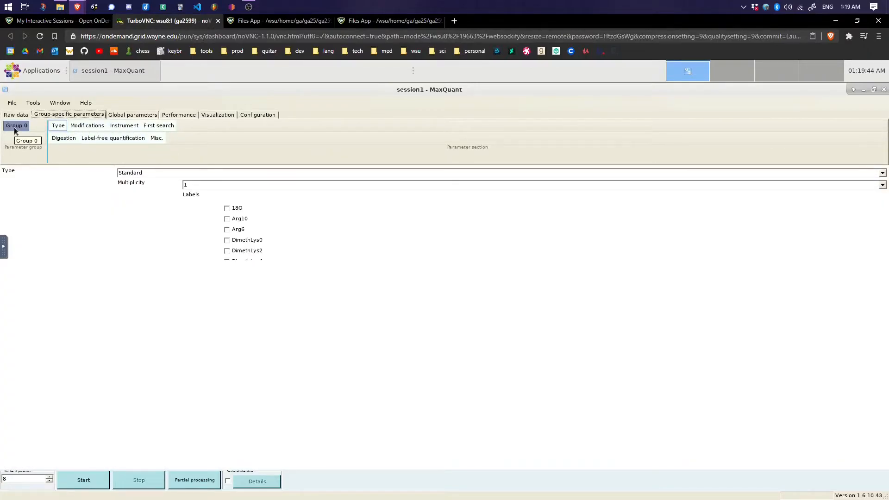
{"action": "left_click", "coordinate": [77, 127]}
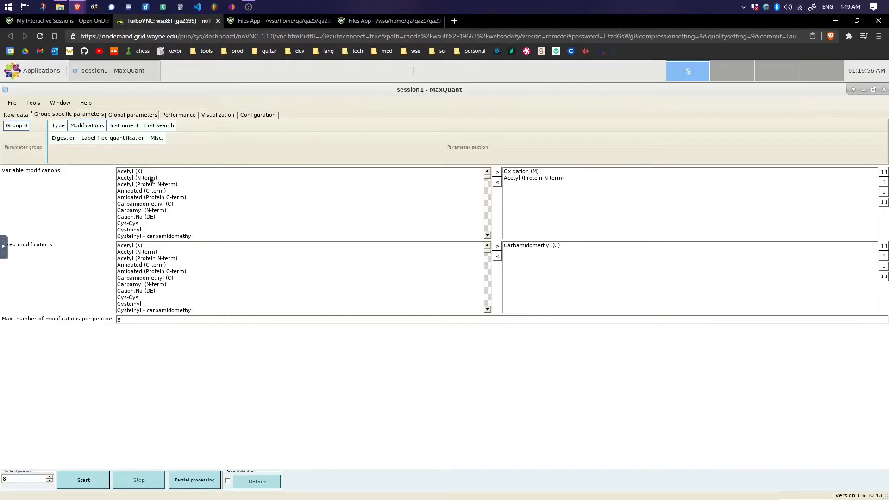
{"action": "left_click", "coordinate": [487, 180]}
{"action": "left_click", "coordinate": [486, 181]}
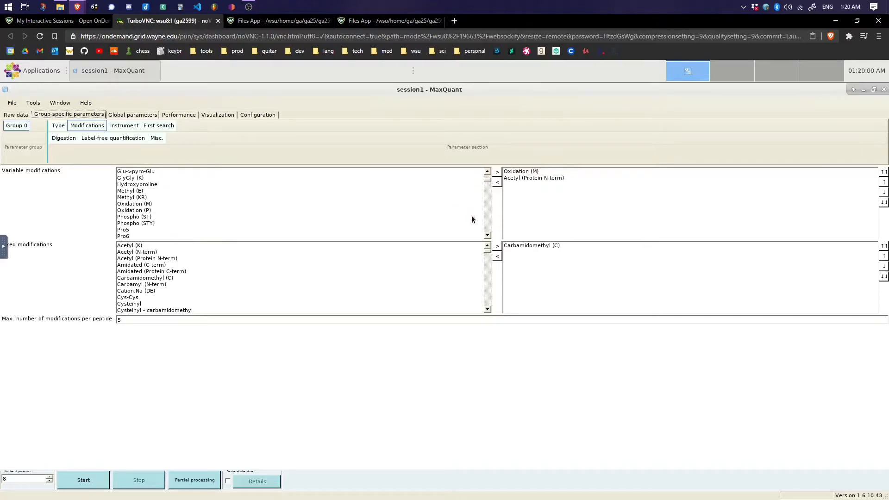
{"action": "left_click_drag", "start_coordinate": [488, 237], "coordinate": [487, 238]}
{"action": "left_click", "coordinate": [155, 223]}
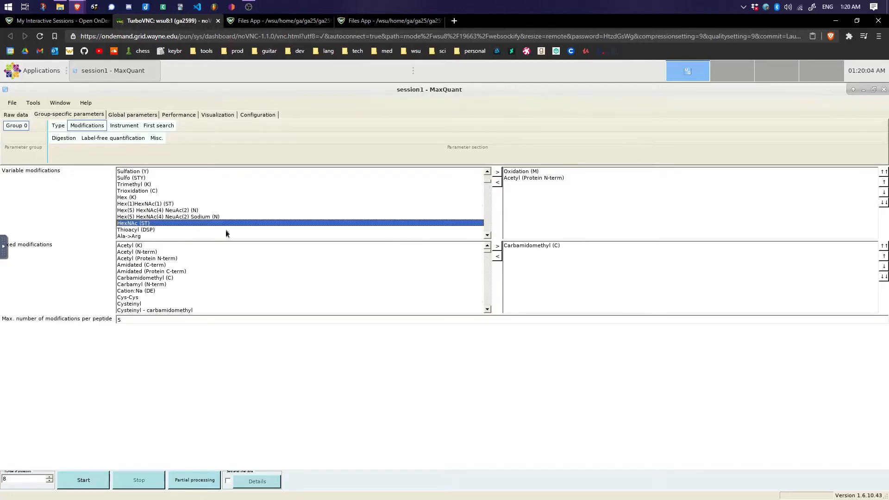
{"action": "left_click", "coordinate": [497, 172]}
Step: Review Group 0's fixed modifications and its instrument, first search, digestion enzyme, label-free quantification and type settings
{"action": "left_click", "coordinate": [570, 246]}
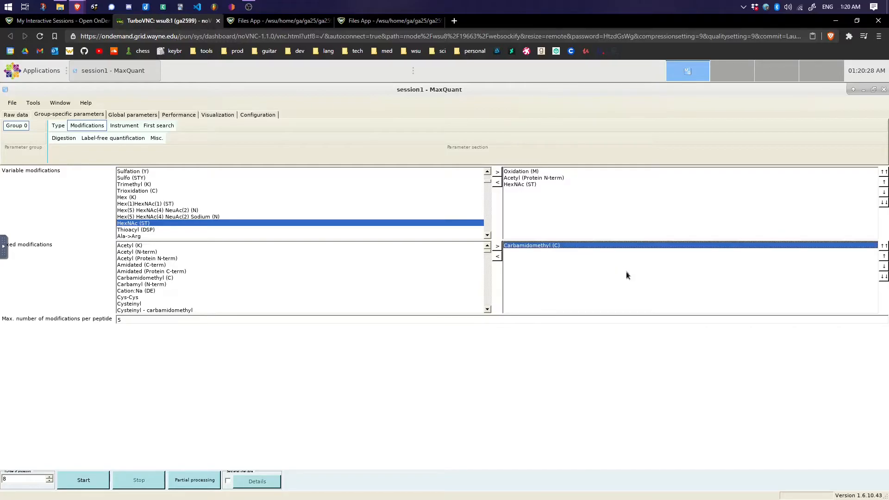
{"action": "left_click", "coordinate": [559, 198]}
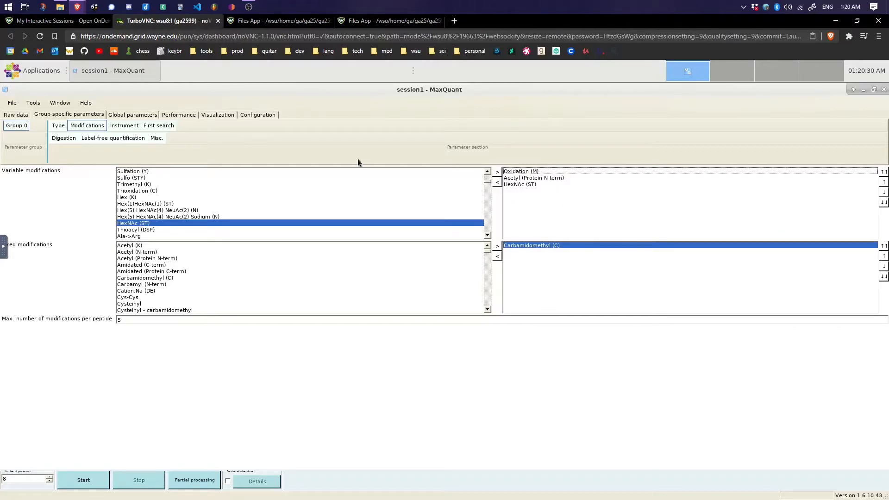
{"action": "left_click", "coordinate": [117, 128]}
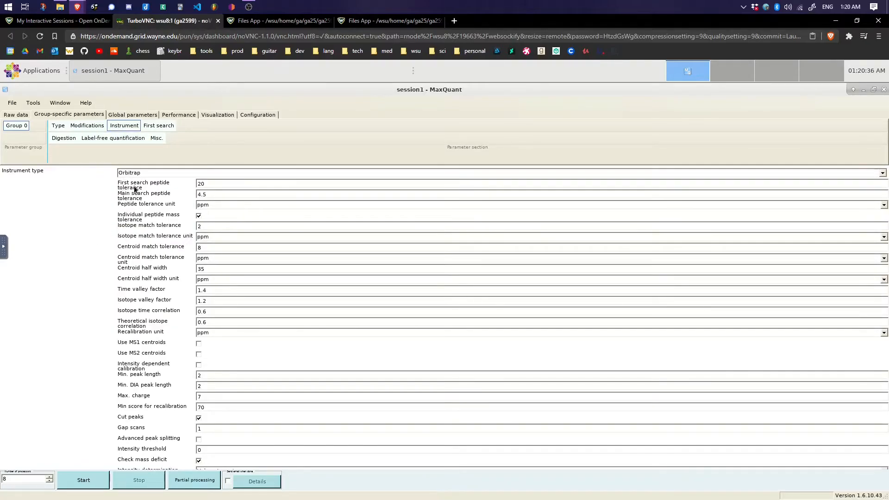
{"action": "mouse_move", "coordinate": [134, 196]}
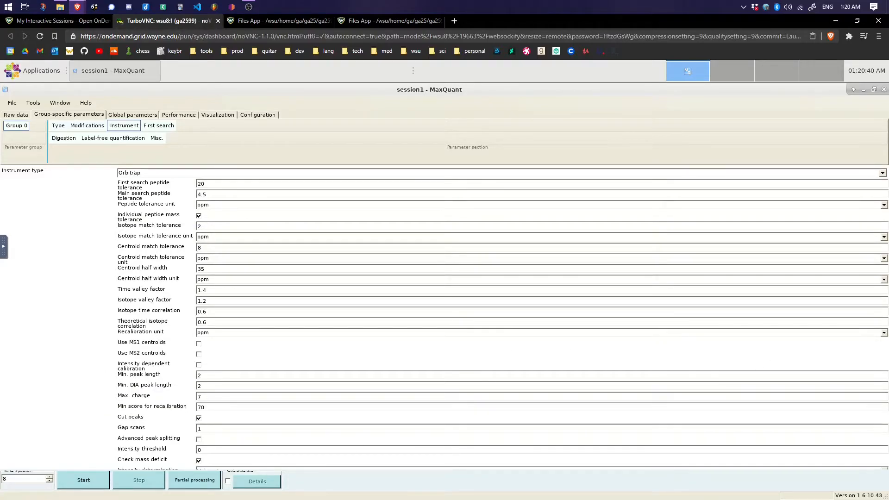
{"action": "left_click", "coordinate": [158, 130]}
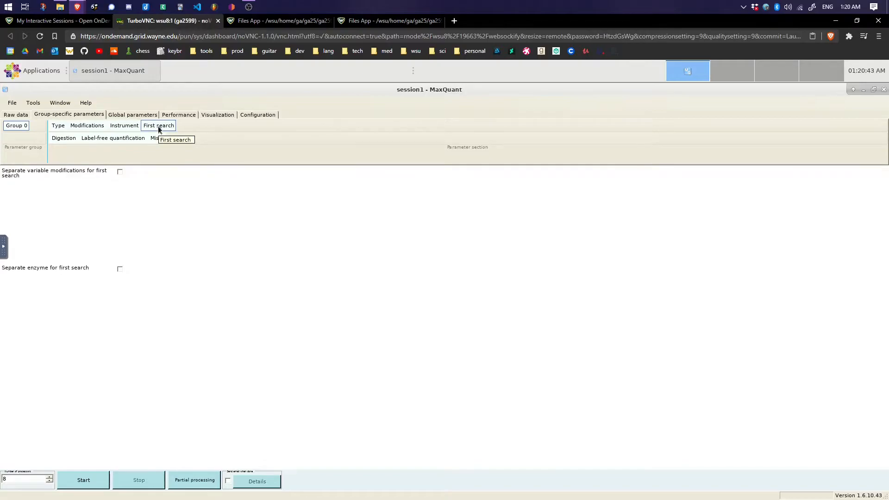
{"action": "left_click", "coordinate": [56, 142]}
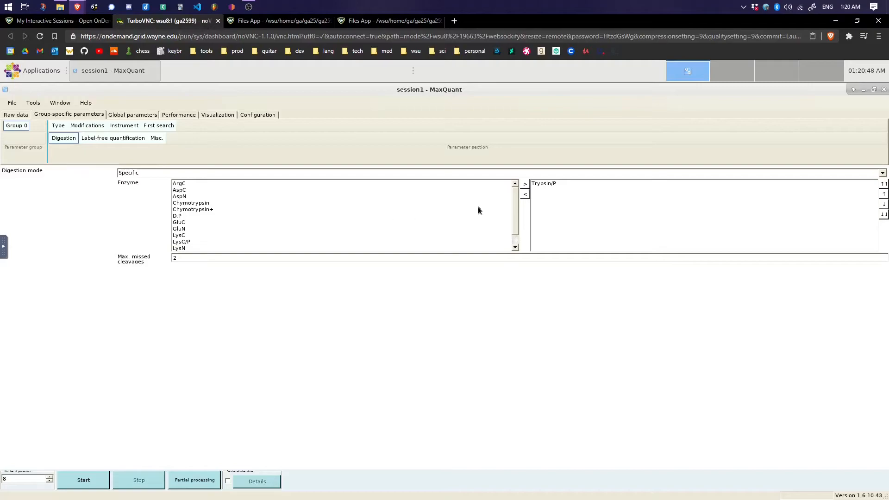
{"action": "left_click_drag", "start_coordinate": [515, 196], "coordinate": [515, 222]}
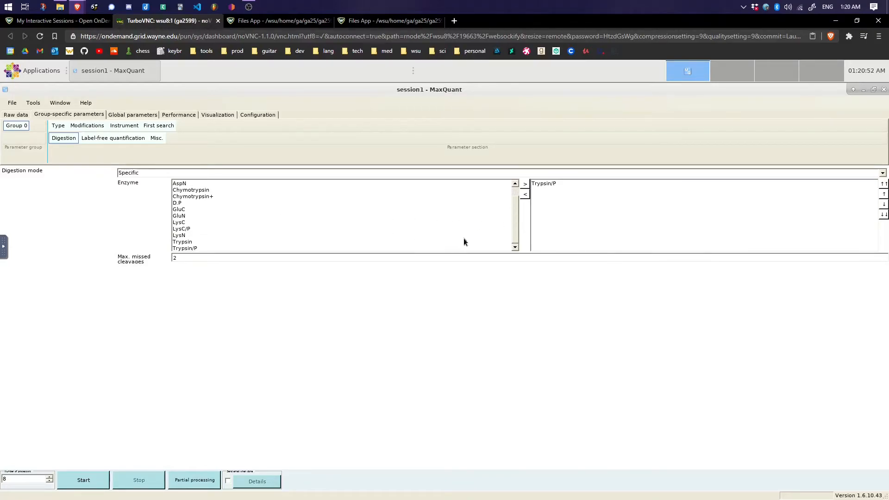
{"action": "left_click_drag", "start_coordinate": [516, 229], "coordinate": [515, 189]}
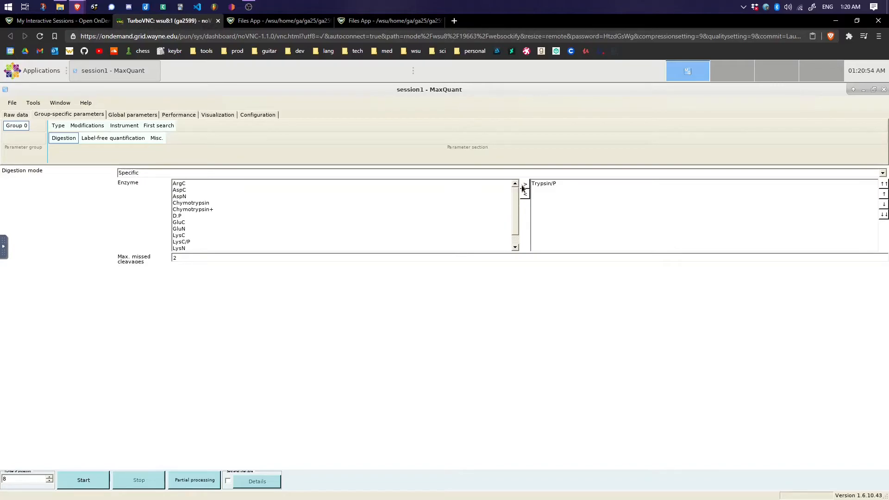
{"action": "left_click", "coordinate": [252, 229]}
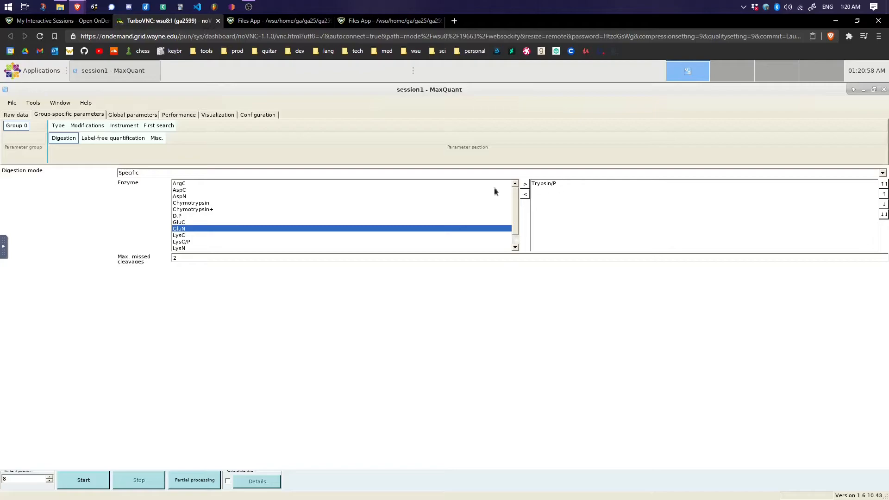
{"action": "left_click", "coordinate": [109, 139]}
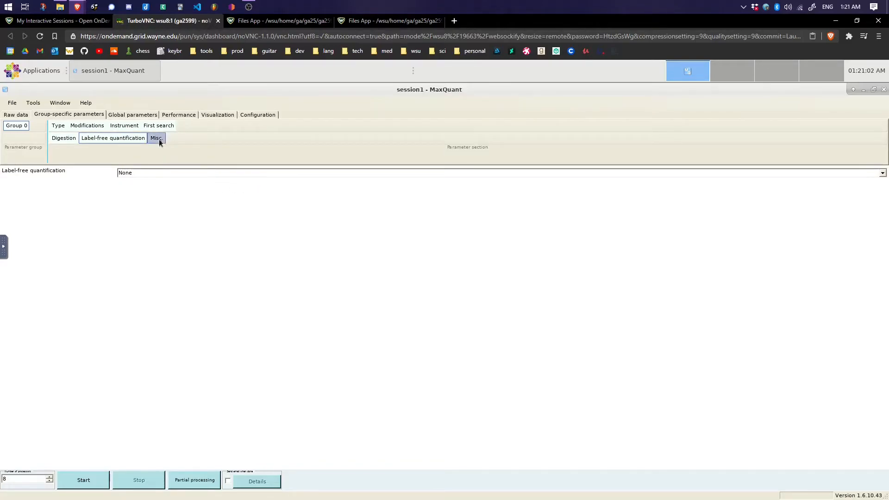
{"action": "left_click", "coordinate": [58, 126]}
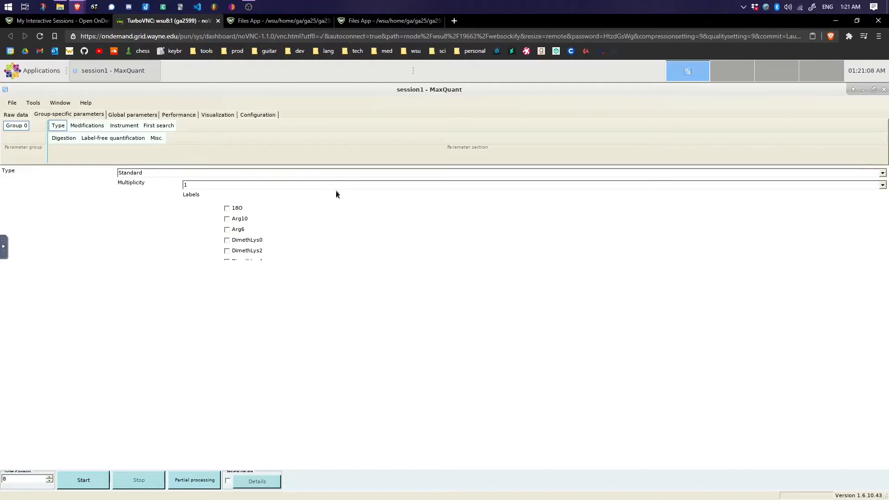
Step: Add sp_re_Human_140916.fasta from the 5-20 folder to the Fasta files in the global sequence parameters
{"action": "left_click", "coordinate": [122, 114]}
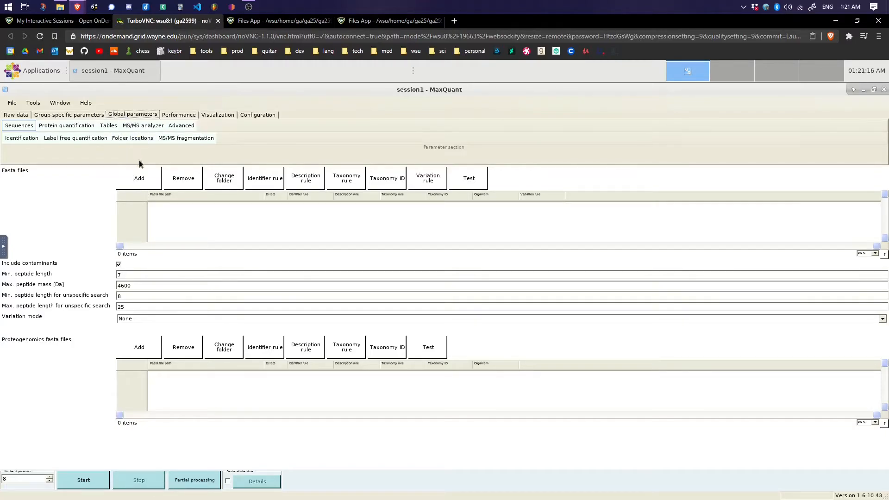
{"action": "left_click", "coordinate": [141, 180]}
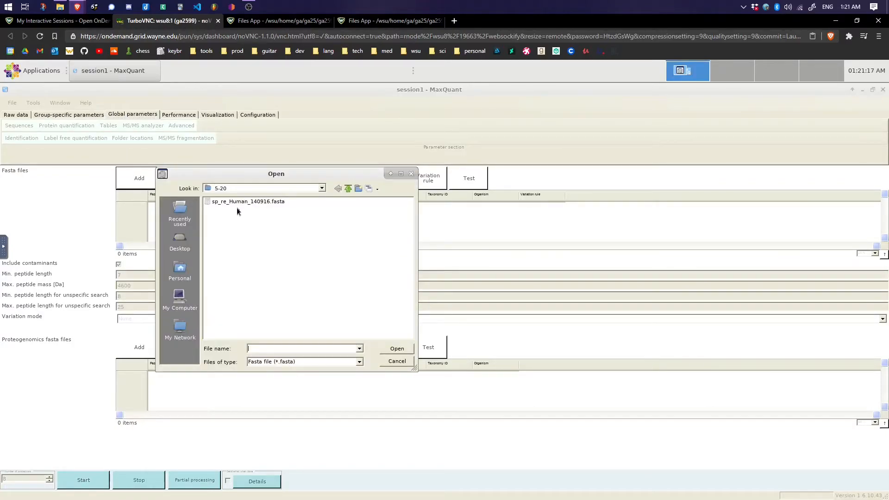
{"action": "left_click", "coordinate": [266, 202]}
{"action": "left_click", "coordinate": [396, 348]}
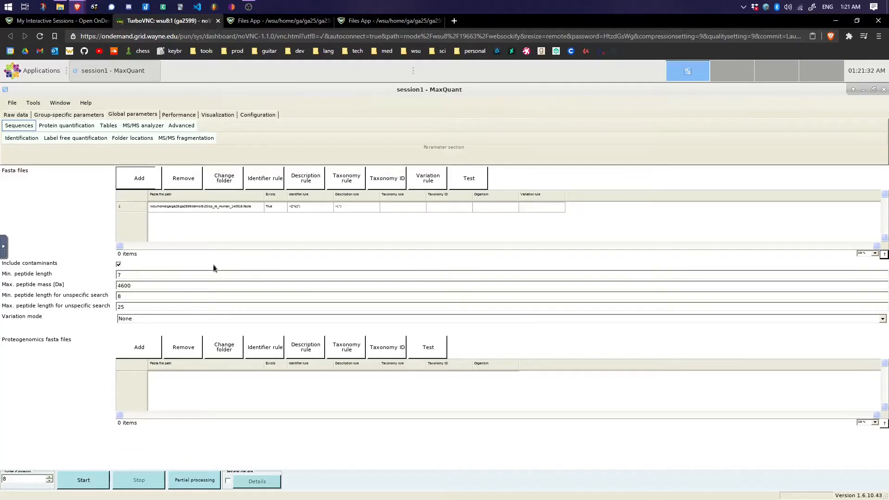
Step: Review the global parameters for protein quantification, tables, MS/MS analyzer, advanced options and identification
{"action": "left_click", "coordinate": [72, 126]}
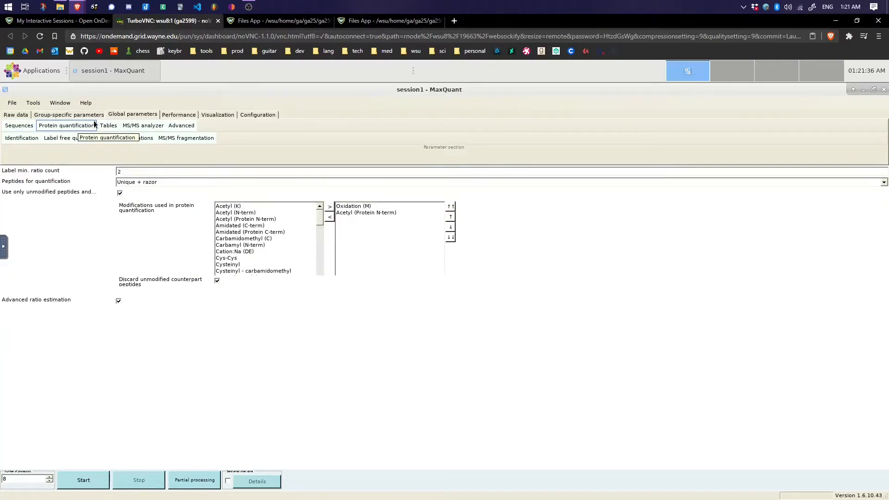
{"action": "left_click", "coordinate": [108, 126]}
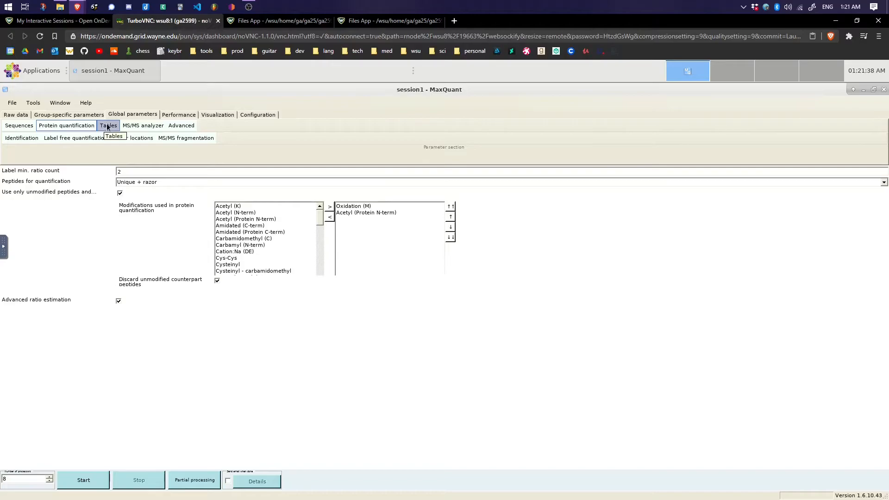
{"action": "left_click", "coordinate": [135, 127]}
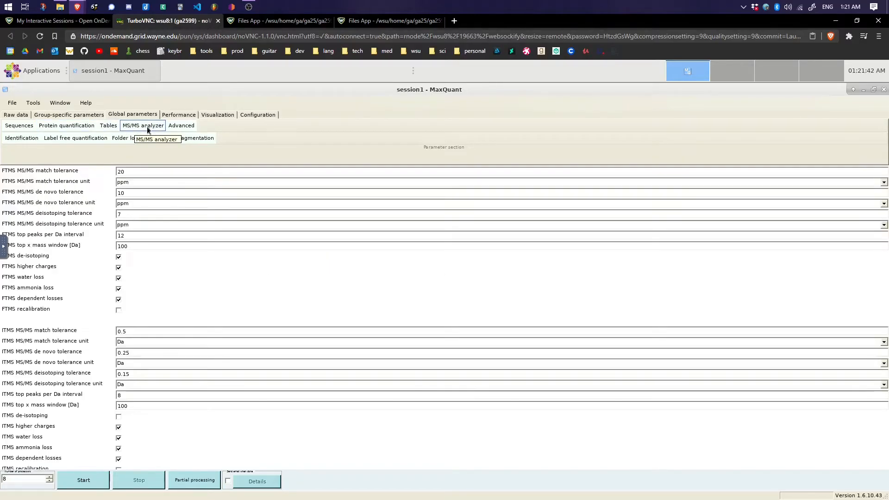
{"action": "left_click", "coordinate": [182, 129]}
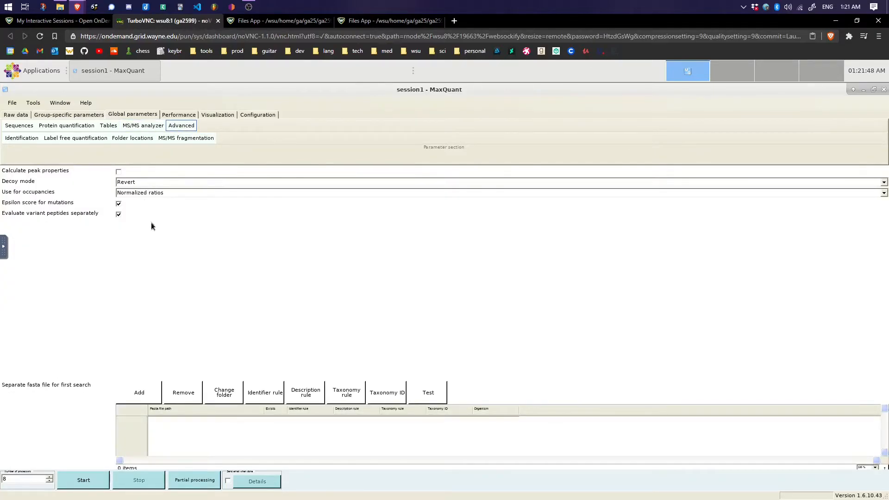
{"action": "left_click", "coordinate": [19, 140]}
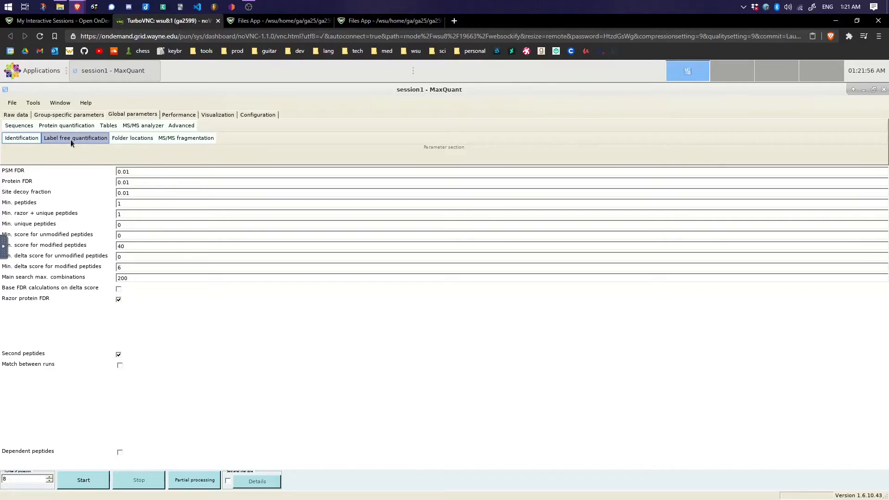
Step: Enable iBAQ in the global label-free quantification parameters, and check the folder locations and MS/MS fragmentation settings
{"action": "left_click", "coordinate": [70, 140]}
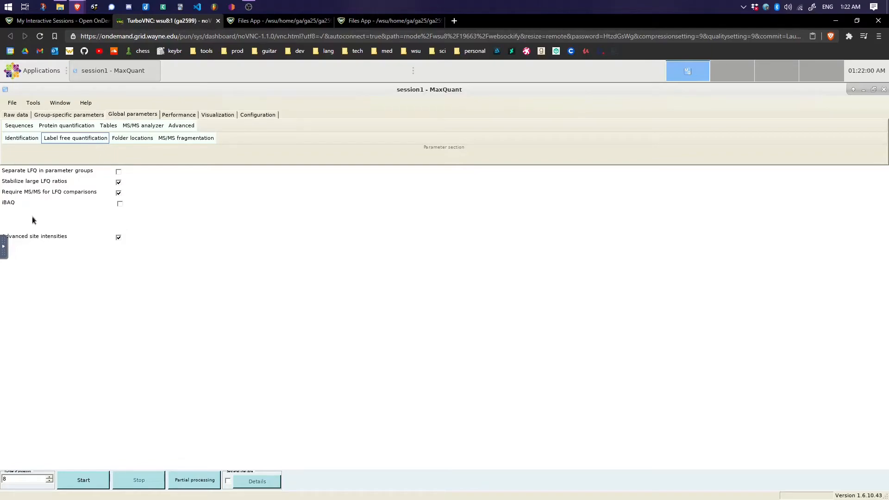
{"action": "left_click", "coordinate": [119, 205]}
{"action": "left_click", "coordinate": [125, 139]}
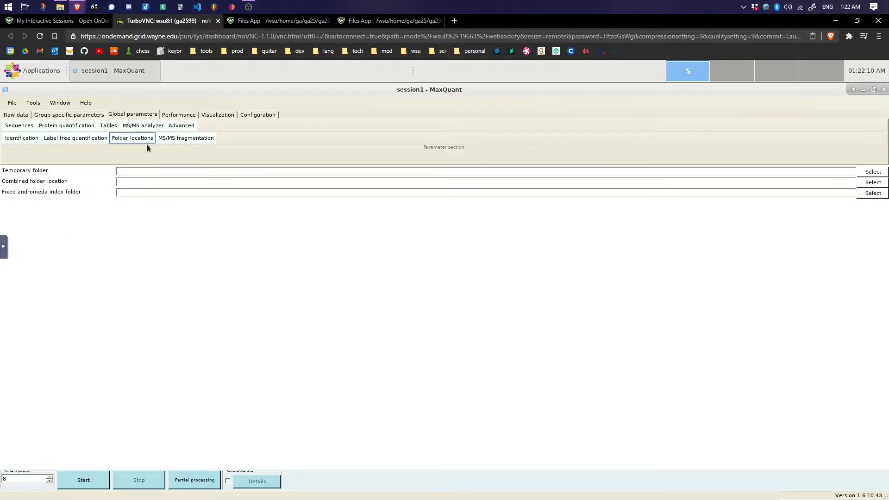
{"action": "left_click", "coordinate": [200, 138]}
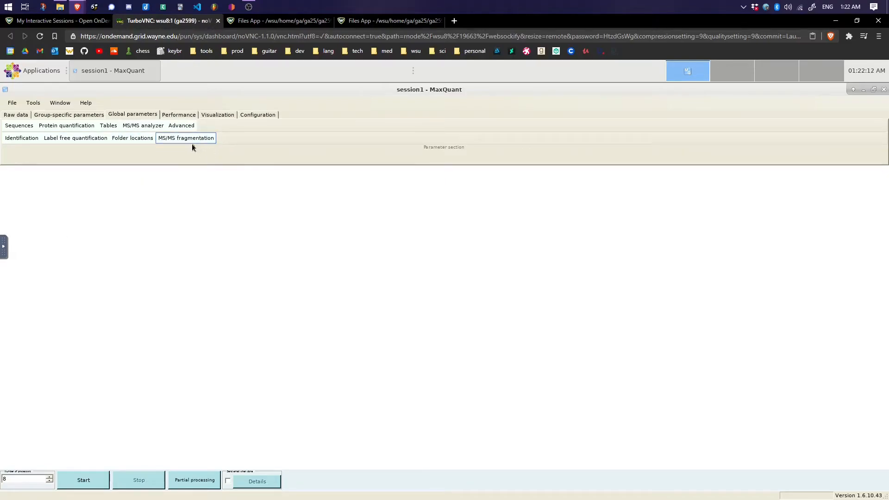
{"action": "left_click", "coordinate": [21, 125]}
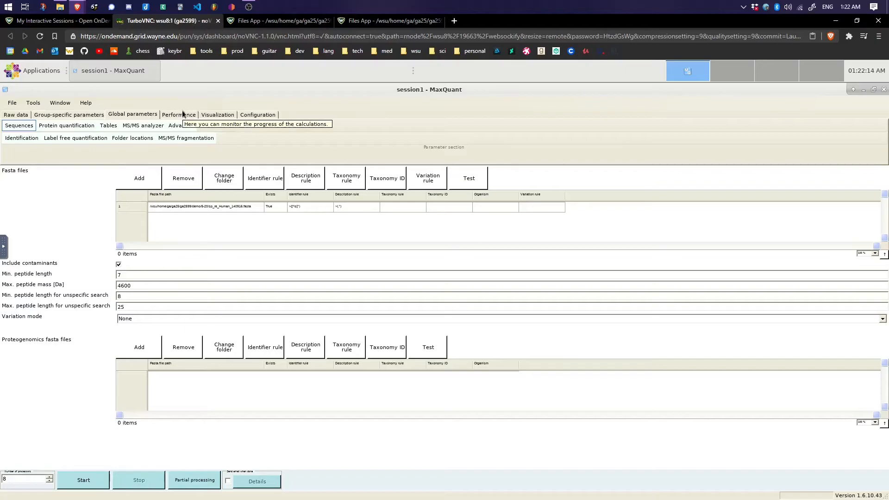
Step: Start the MaxQuant run and show all of its activities in the performance view
{"action": "left_click", "coordinate": [185, 114]}
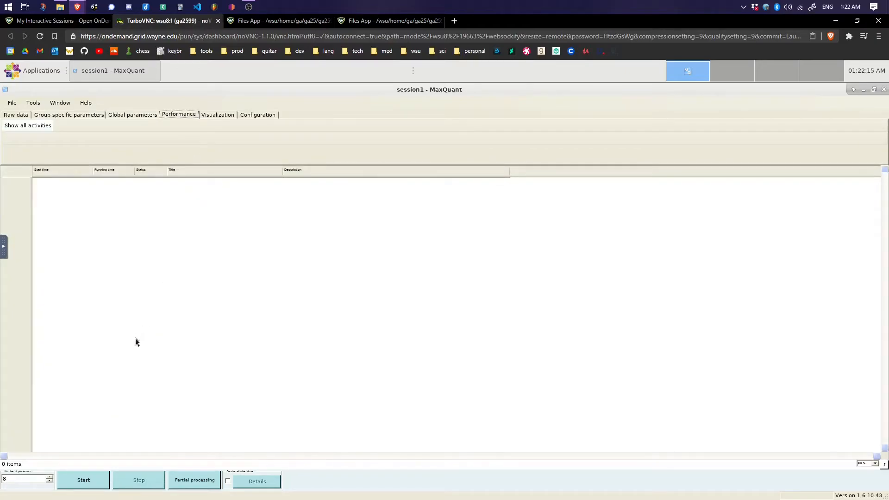
{"action": "left_click", "coordinate": [81, 482]}
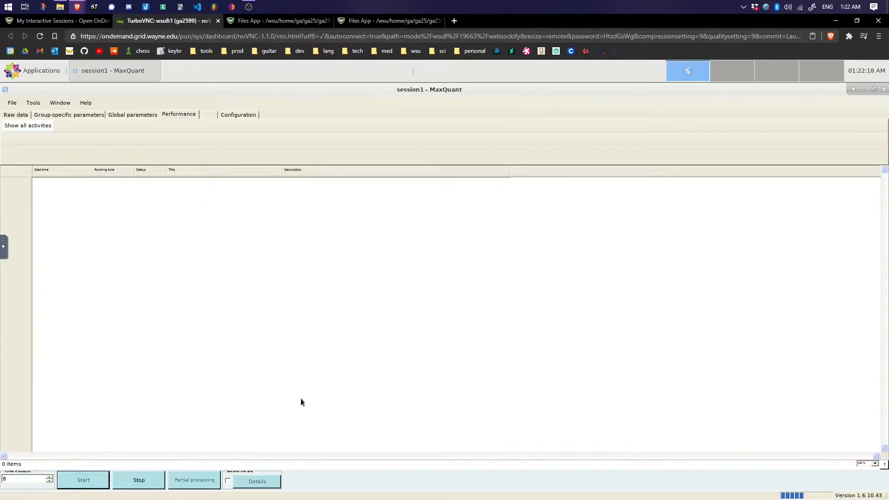
{"action": "left_click", "coordinate": [30, 127]}
Step: Open the modifications table in the configuration and enlarge its display size until the entries are readable
{"action": "left_click", "coordinate": [233, 114]}
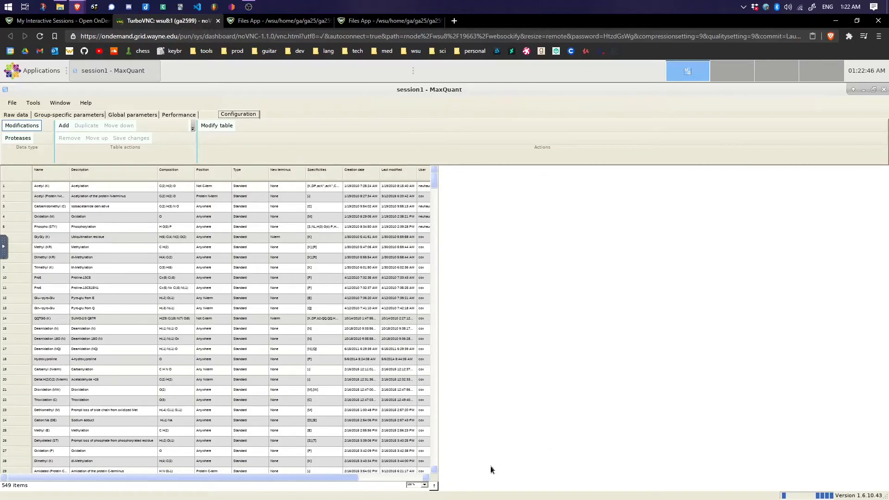
{"action": "left_click", "coordinate": [419, 486]}
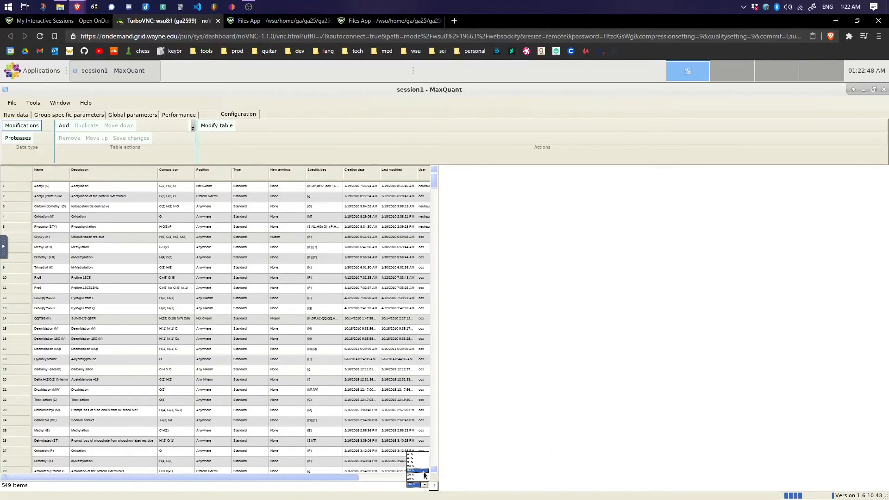
{"action": "left_click", "coordinate": [422, 471]}
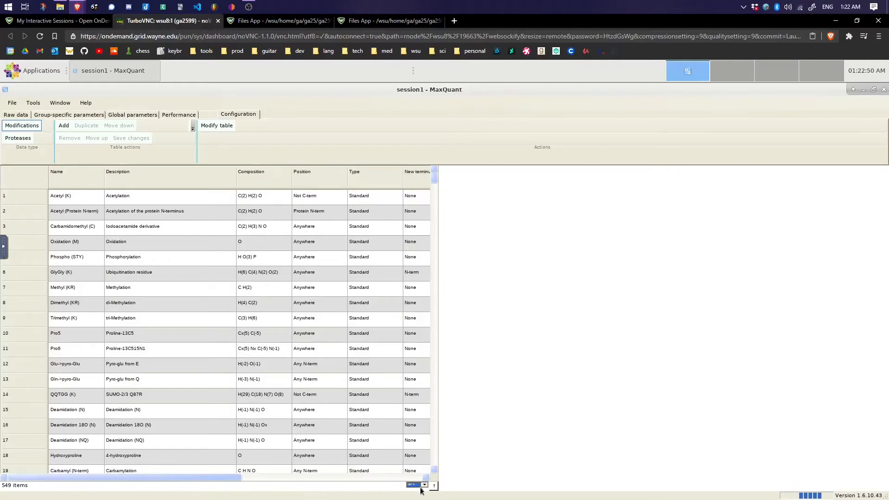
{"action": "left_click", "coordinate": [422, 484]}
{"action": "left_click", "coordinate": [419, 478]}
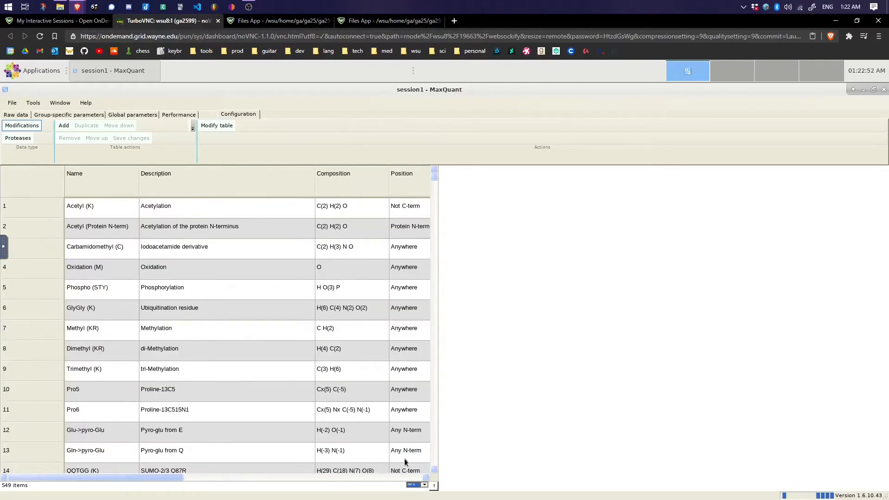
{"action": "scroll", "coordinate": [272, 384], "scroll_direction": "down", "scroll_amount": 5}
{"action": "scroll", "coordinate": [241, 359], "scroll_direction": "up", "scroll_amount": 6}
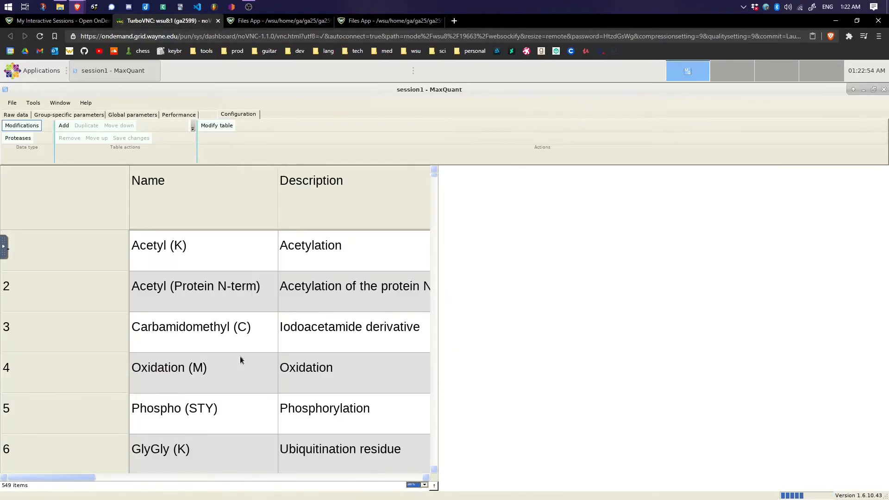
{"action": "scroll", "coordinate": [241, 359], "scroll_direction": "down", "scroll_amount": 1}
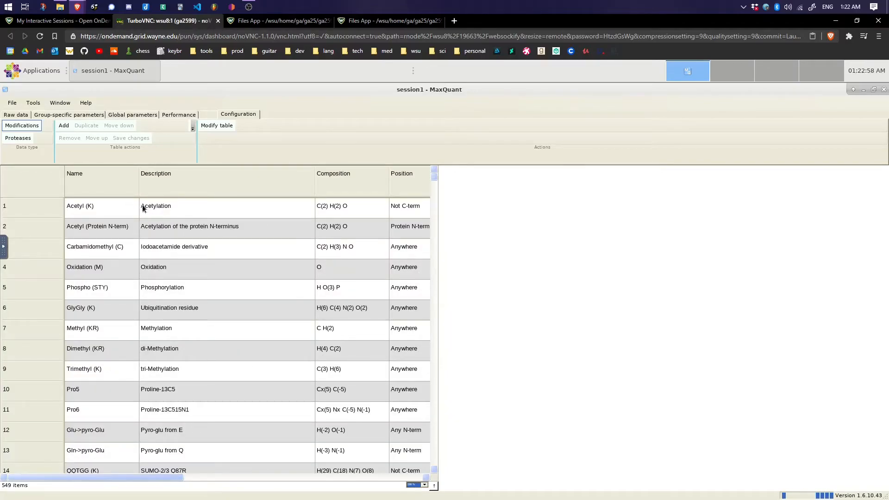
Step: Examine the Arg6 label modification's details and browse the neighbouring label entries in the modifications table
{"action": "left_click_drag", "start_coordinate": [434, 177], "coordinate": [439, 197]}
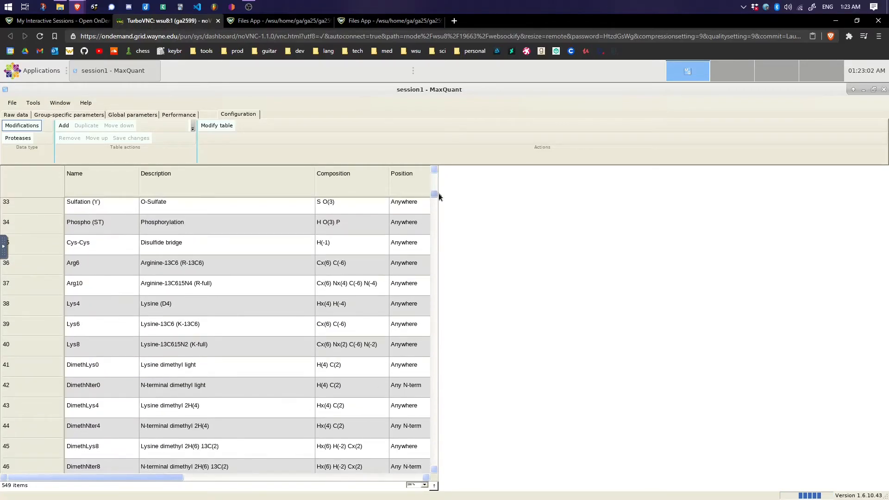
{"action": "left_click", "coordinate": [148, 261]}
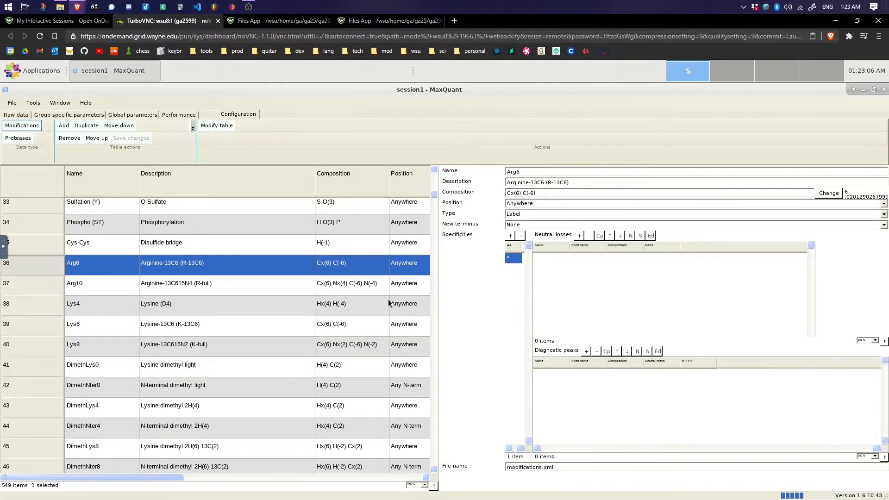
{"action": "scroll", "coordinate": [389, 303], "scroll_direction": "down", "scroll_amount": 9}
{"action": "scroll", "coordinate": [389, 303], "scroll_direction": "down", "scroll_amount": 4}
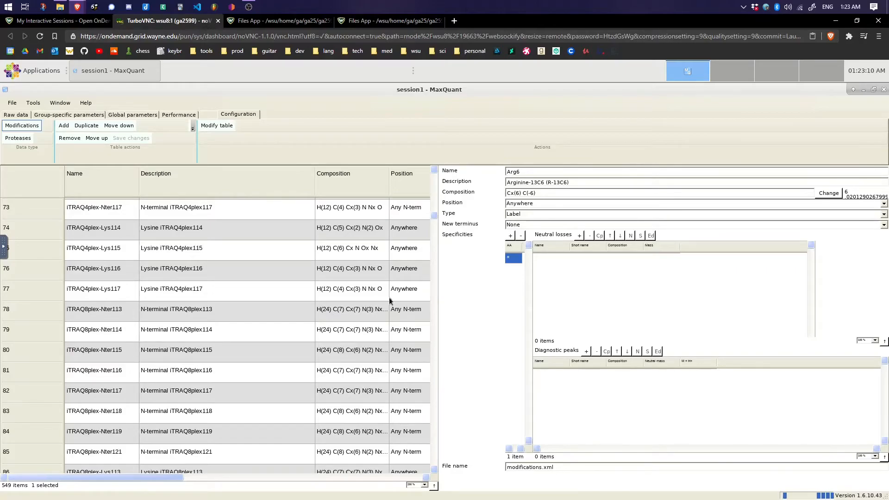
{"action": "scroll", "coordinate": [401, 291], "scroll_direction": "up", "scroll_amount": 10}
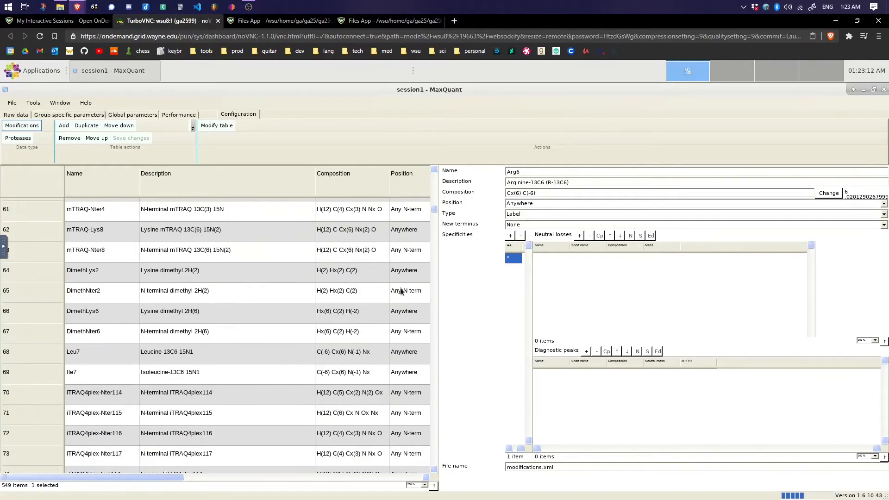
{"action": "scroll", "coordinate": [401, 290], "scroll_direction": "up", "scroll_amount": 3}
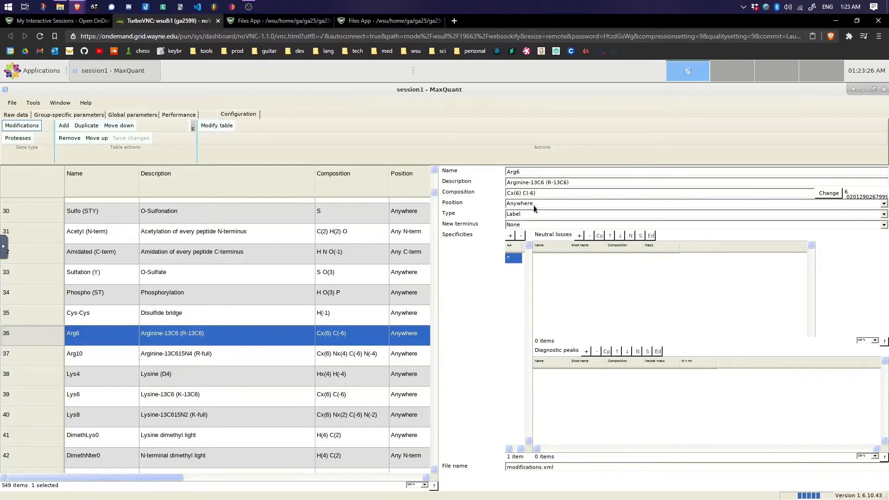
Step: Examine the definitions of the Sulfation (Y), Carbamidomethyl (C) and Acetyl (Protein N-term) modifications
{"action": "left_click", "coordinate": [97, 277]}
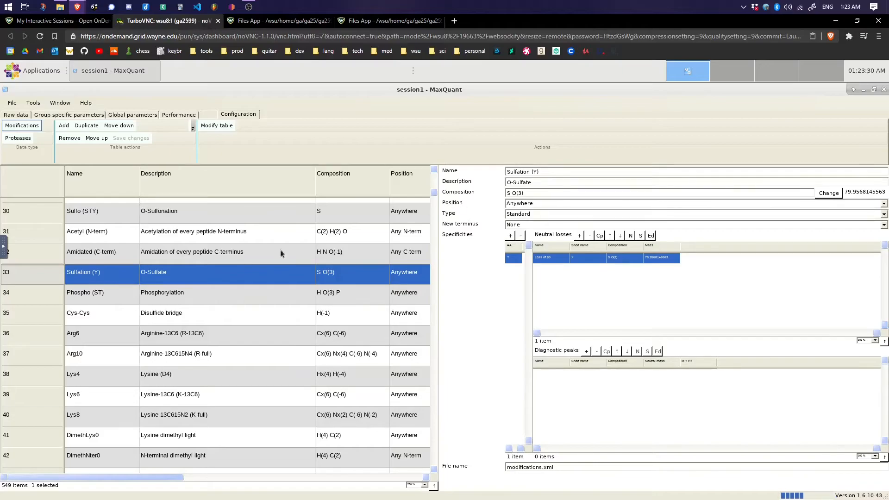
{"action": "scroll", "coordinate": [185, 277], "scroll_direction": "up", "scroll_amount": 4}
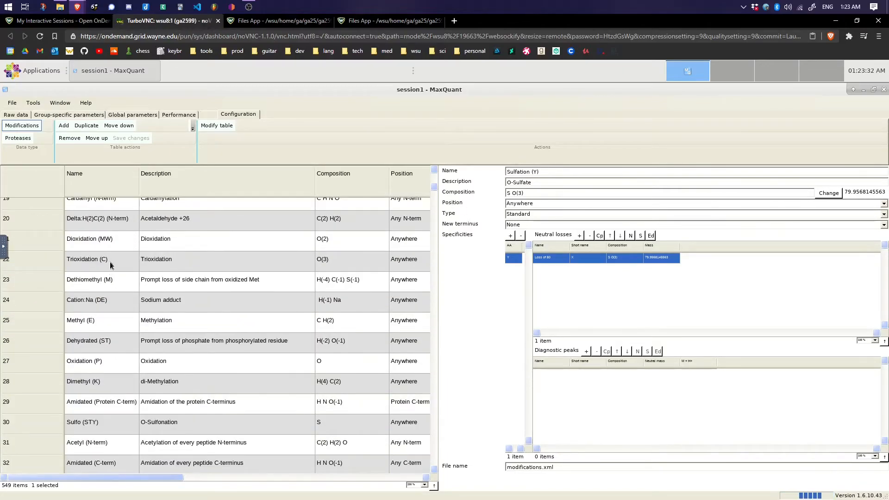
{"action": "scroll", "coordinate": [121, 291], "scroll_direction": "up", "scroll_amount": 6}
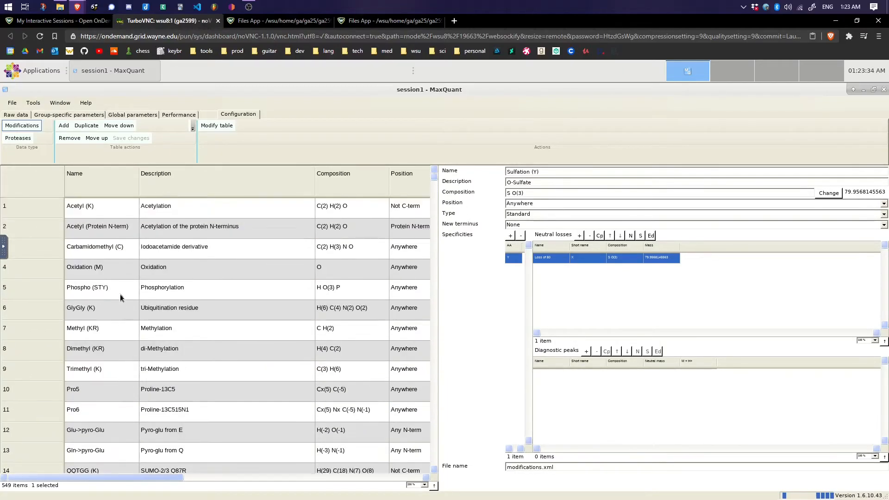
{"action": "left_click", "coordinate": [124, 246]}
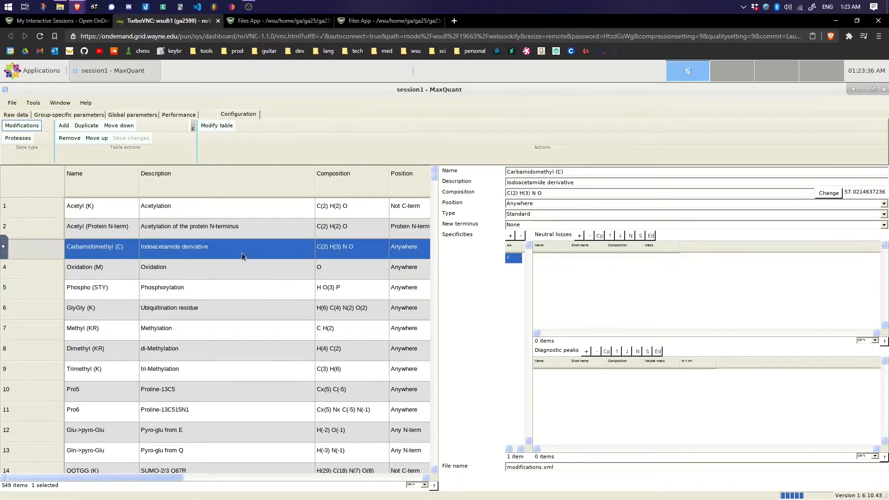
{"action": "left_click", "coordinate": [235, 227]}
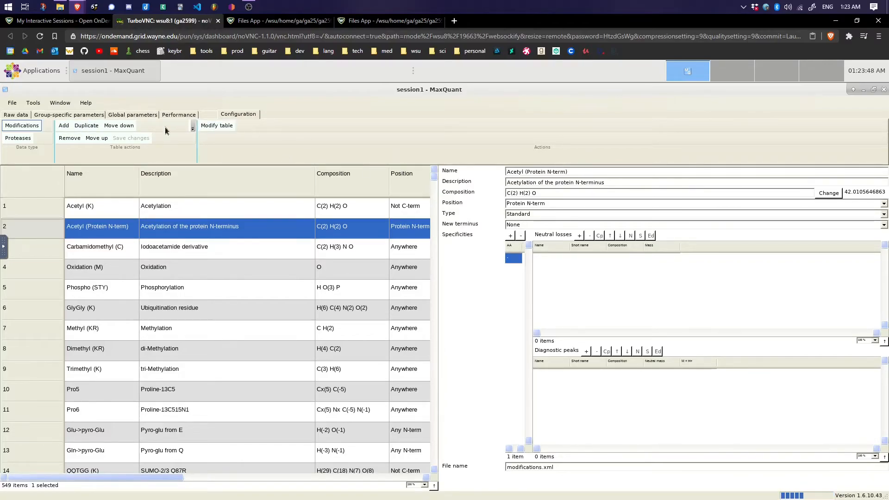
Step: Return to the run's performance view and enlarge the activity table to check the progress
{"action": "left_click", "coordinate": [181, 114]}
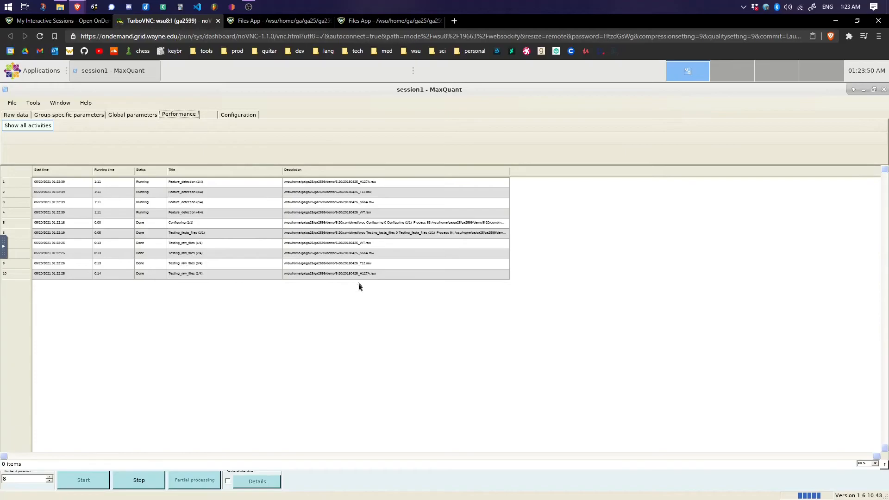
{"action": "left_click", "coordinate": [875, 463]}
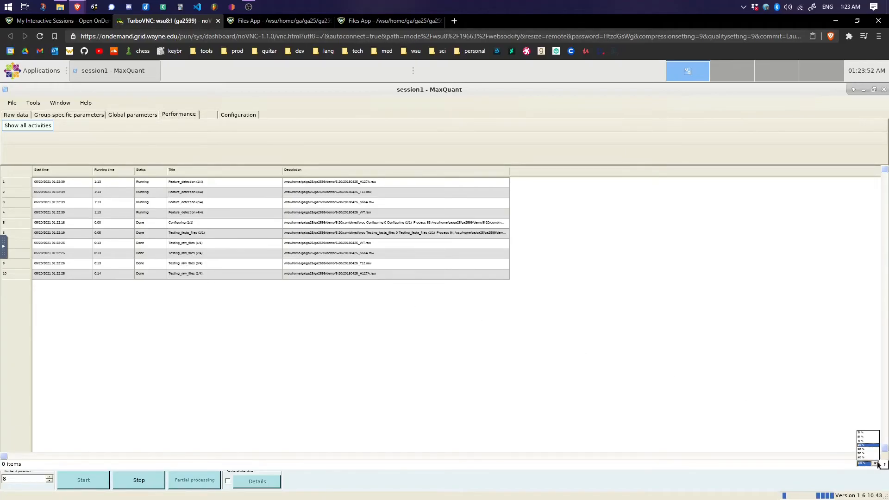
{"action": "left_click", "coordinate": [869, 450]}
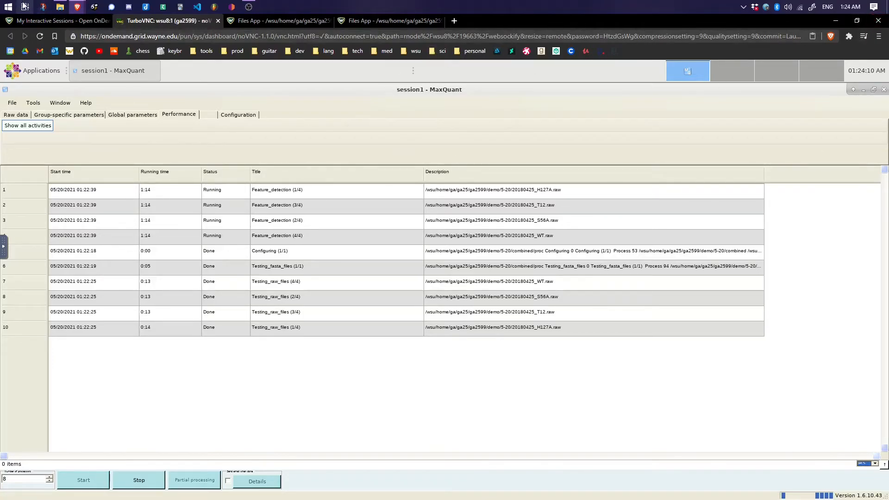
Step: Switch to Open OnDemand, browse from the home directory to the demo/4-19 folder, and examine the H127A raw and index files
{"action": "left_click", "coordinate": [72, 19]}
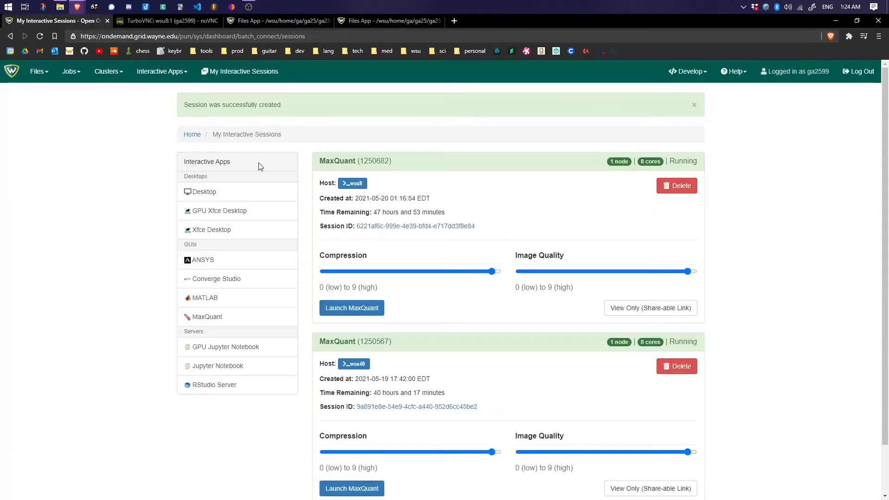
{"action": "left_click", "coordinate": [39, 71]}
{"action": "left_click", "coordinate": [29, 91]}
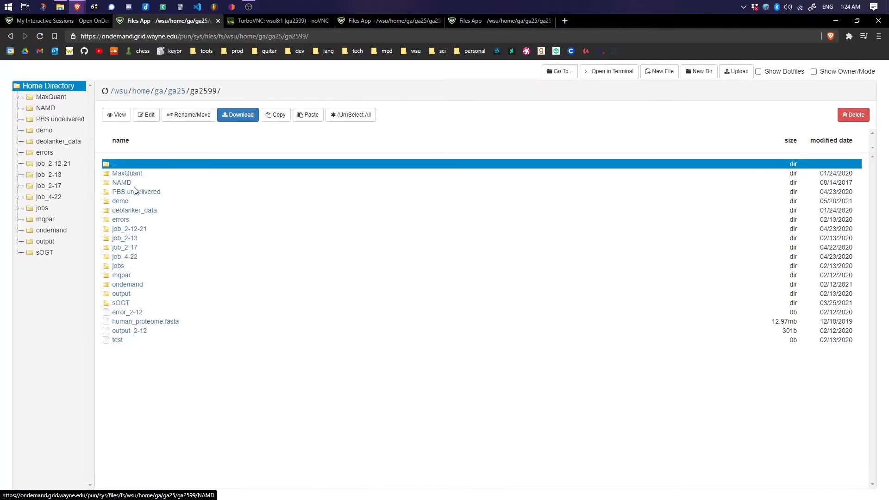
{"action": "double_click", "coordinate": [127, 202]}
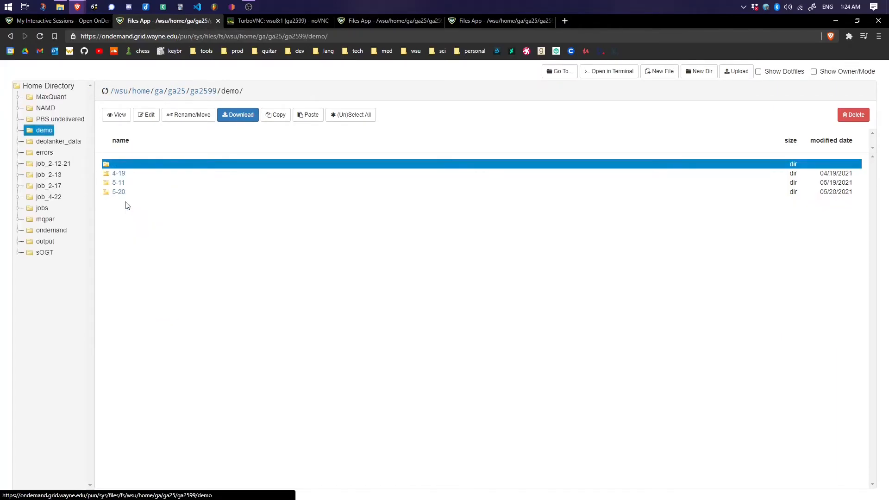
{"action": "double_click", "coordinate": [120, 174]}
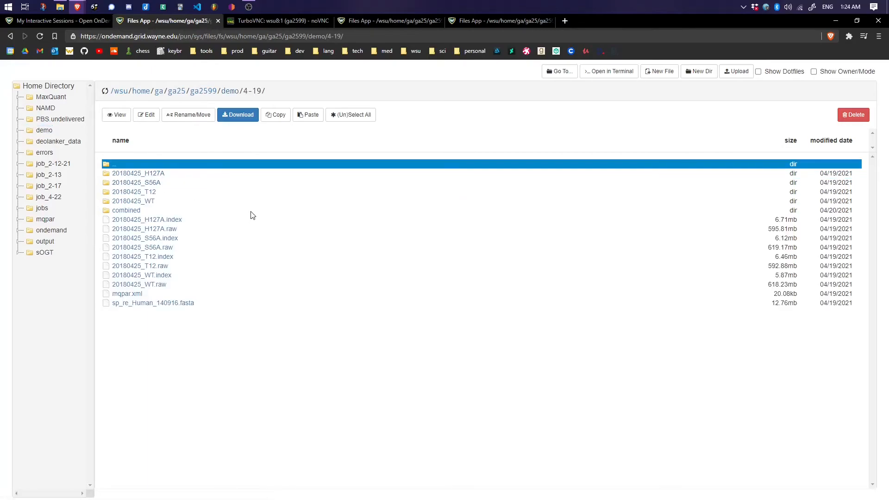
{"action": "left_click", "coordinate": [157, 229]}
{"action": "left_click", "coordinate": [171, 219]}
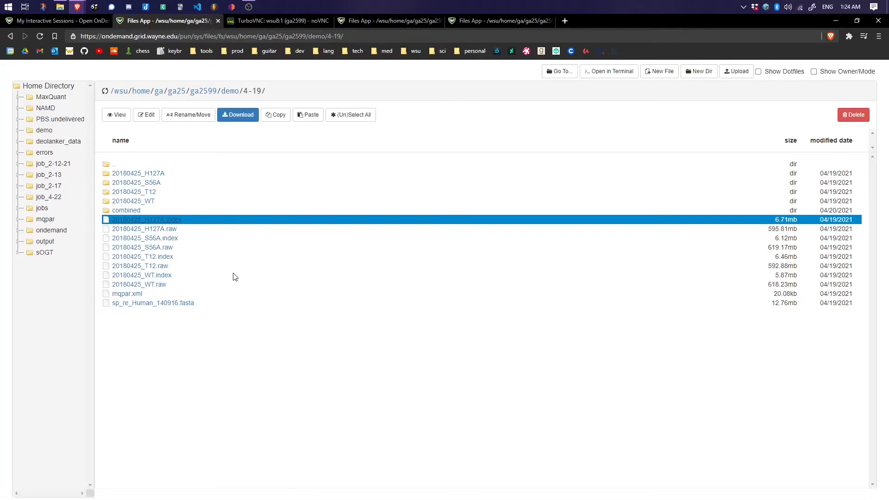
Step: Point out the 20180425_H127A.raw, mqpar.xml and sp_re_Human_140916.fasta files in the demo/4-19 folder
{"action": "left_click", "coordinate": [211, 230]}
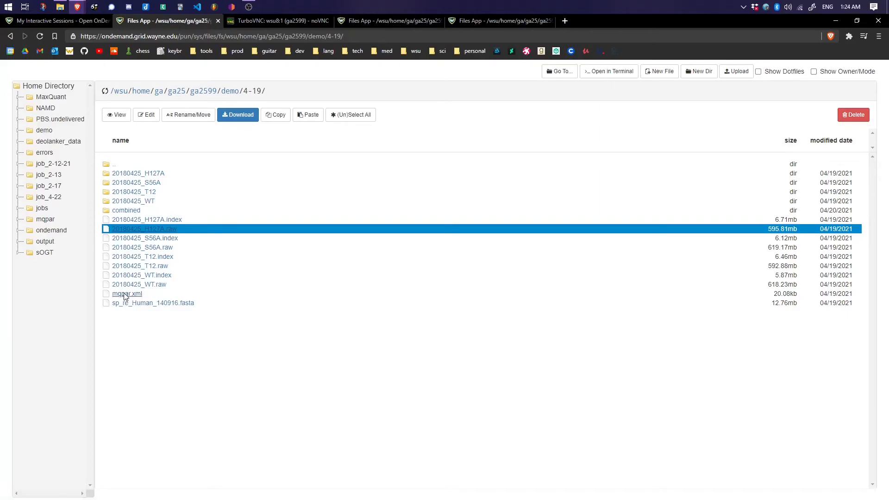
{"action": "left_click", "coordinate": [157, 295]}
{"action": "left_click", "coordinate": [152, 304]}
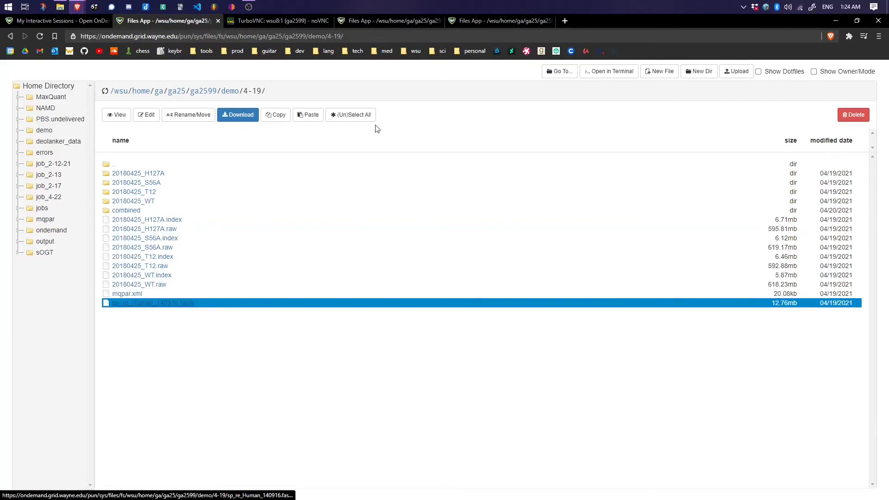
Step: Switch to the running MaxQuant session to look at its File commands, and return to the demo/4-19 listing to locate mqpar.xml
{"action": "left_click", "coordinate": [270, 20]}
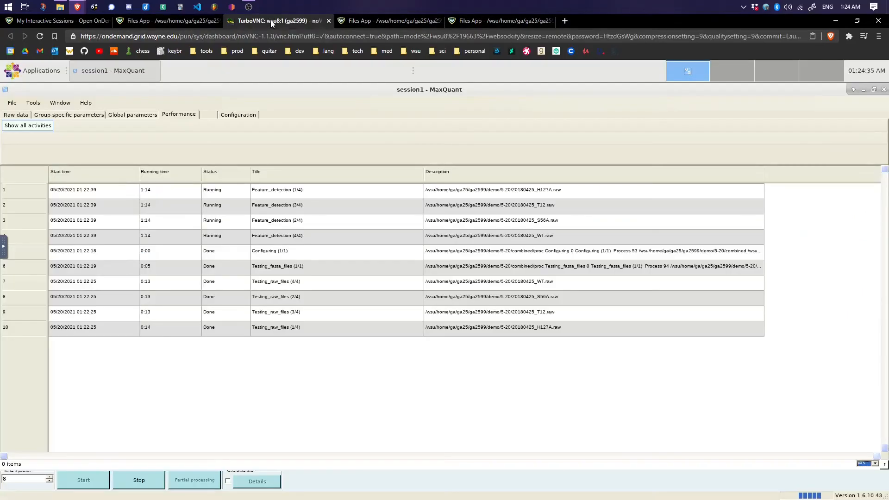
{"action": "left_click", "coordinate": [12, 104]}
{"action": "left_click", "coordinate": [56, 21]}
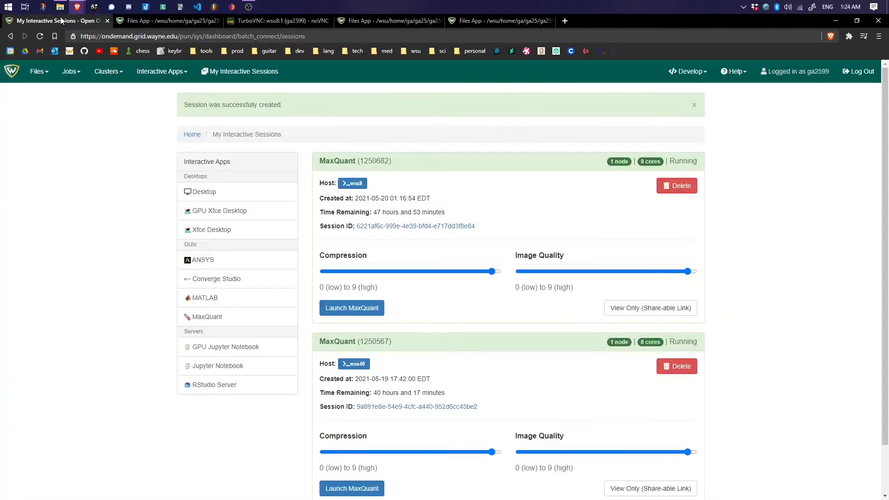
{"action": "left_click", "coordinate": [149, 21]}
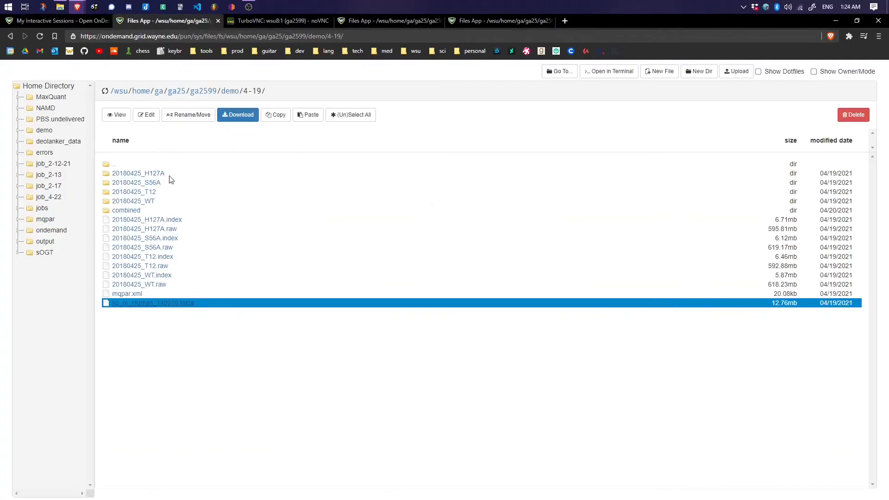
{"action": "left_click", "coordinate": [129, 297]}
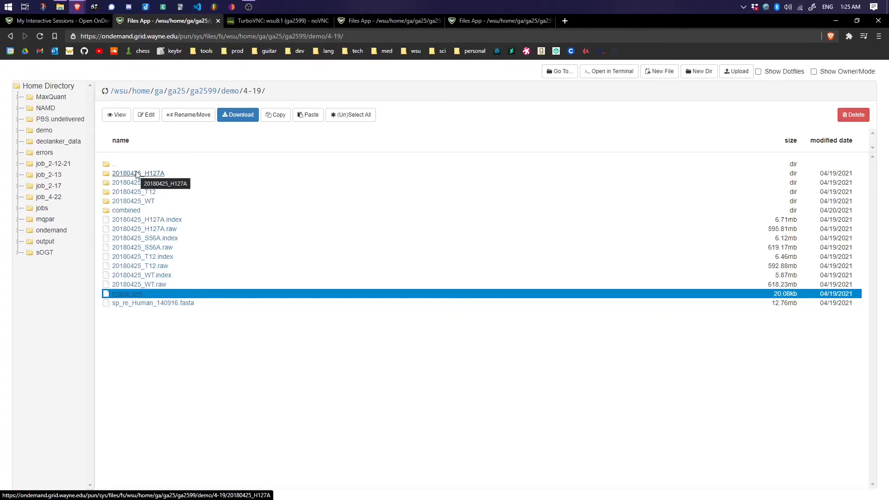
Step: Open the combined/proc folder of the 4-19 run and look through its finished-task text files
{"action": "left_click", "coordinate": [136, 212]}
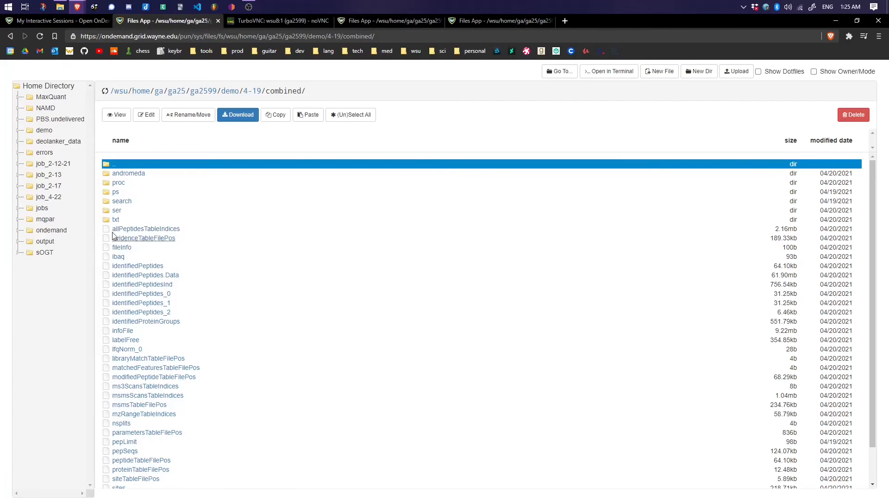
{"action": "left_click", "coordinate": [121, 185]}
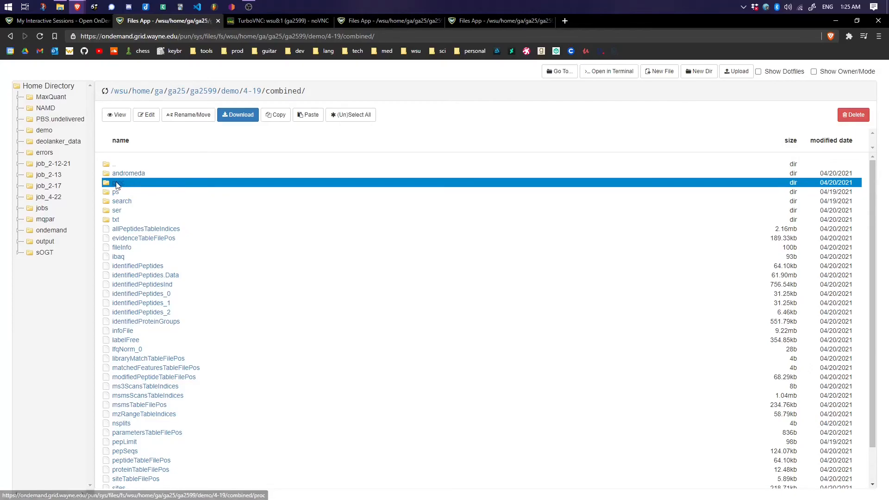
{"action": "scroll", "coordinate": [243, 290], "scroll_direction": "down", "scroll_amount": 15}
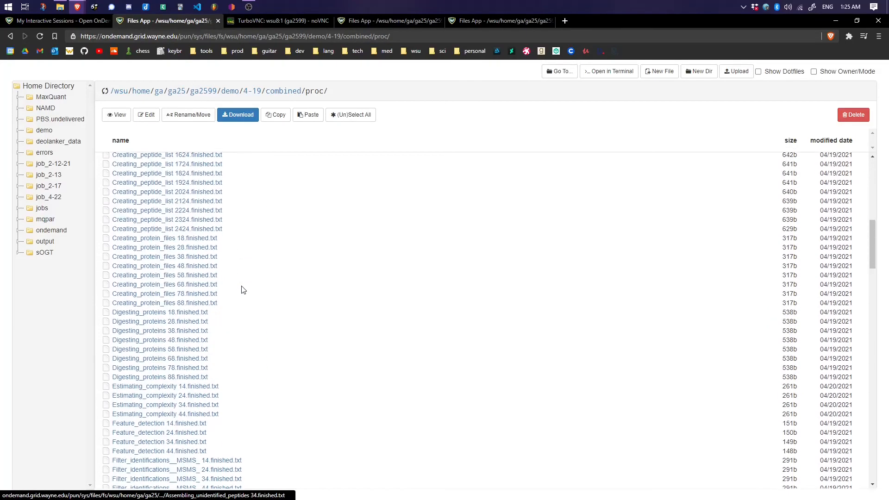
{"action": "scroll", "coordinate": [242, 292], "scroll_direction": "down", "scroll_amount": 2}
{"action": "scroll", "coordinate": [242, 291], "scroll_direction": "up", "scroll_amount": 15}
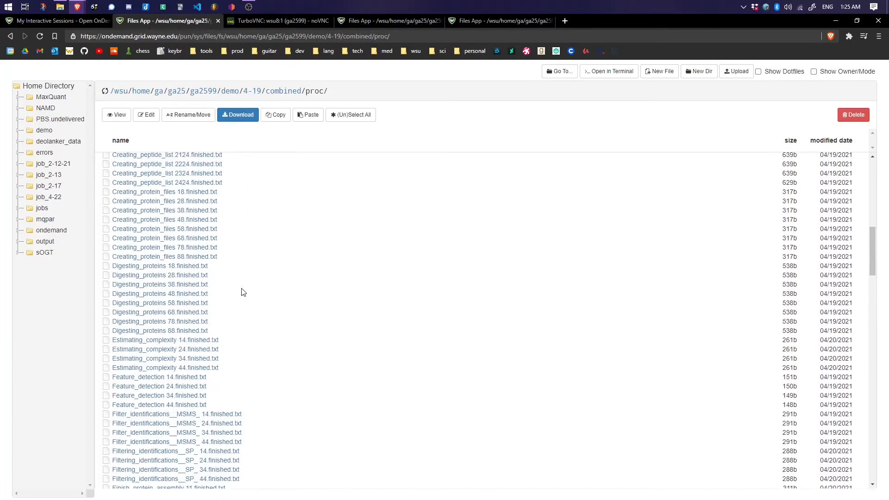
Step: View the contents of #runningTimes.txt in the proc folder
{"action": "left_click", "coordinate": [155, 163]}
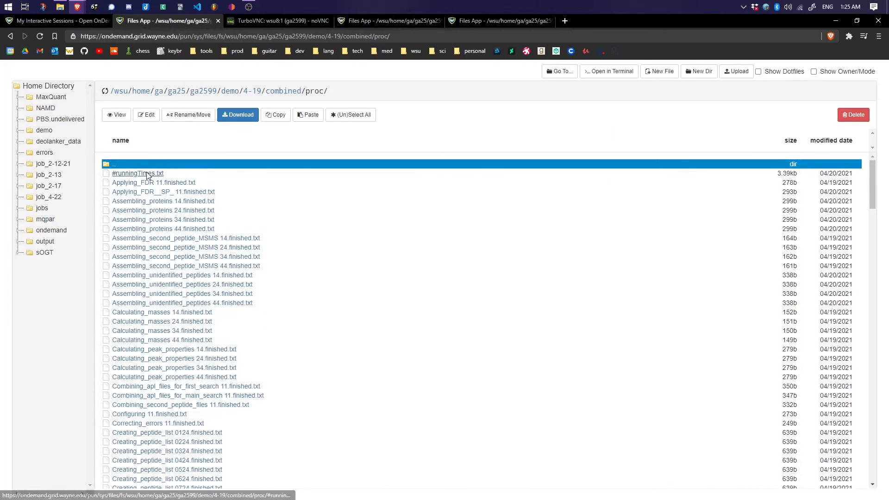
{"action": "left_click", "coordinate": [143, 173]}
{"action": "left_click", "coordinate": [117, 115]}
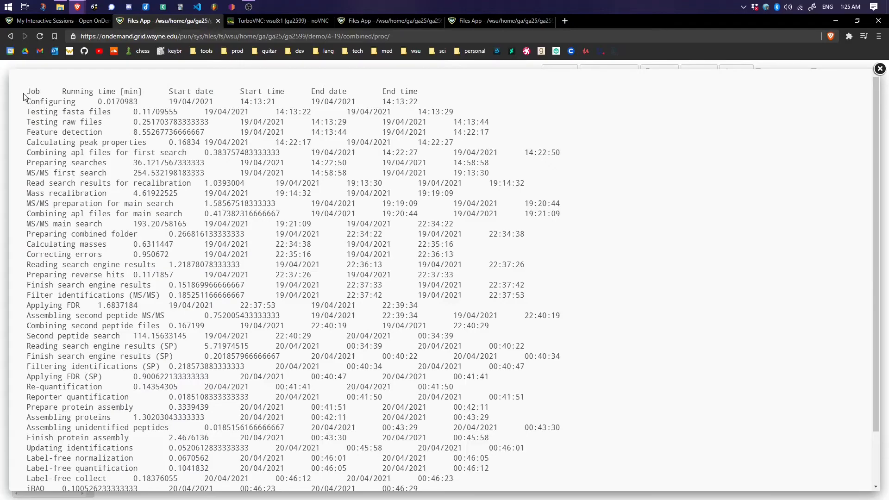
Step: Examine the start and end times of the Configuring and Finish writing tables jobs, and close the file view
{"action": "left_click_drag", "start_coordinate": [28, 100], "coordinate": [482, 103]}
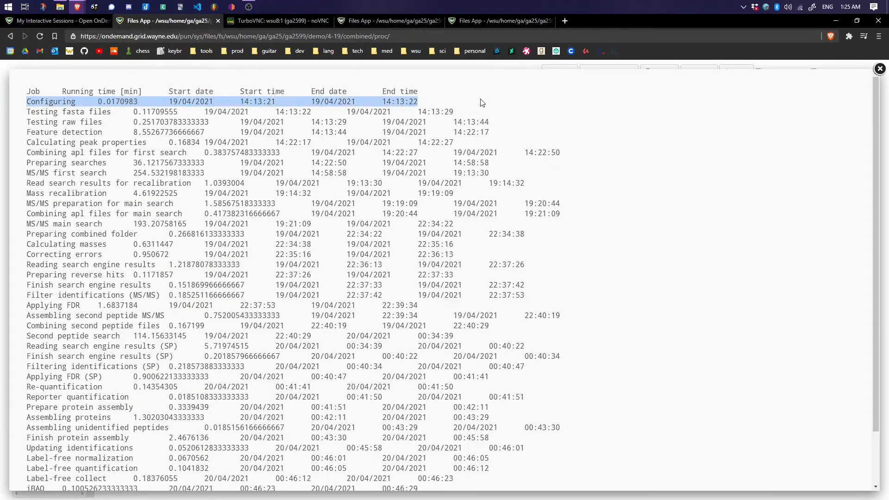
{"action": "double_click", "coordinate": [331, 100]}
{"action": "left_click", "coordinate": [351, 101]}
{"action": "double_click", "coordinate": [353, 100]}
{"action": "scroll", "coordinate": [390, 181], "scroll_direction": "down", "scroll_amount": 3}
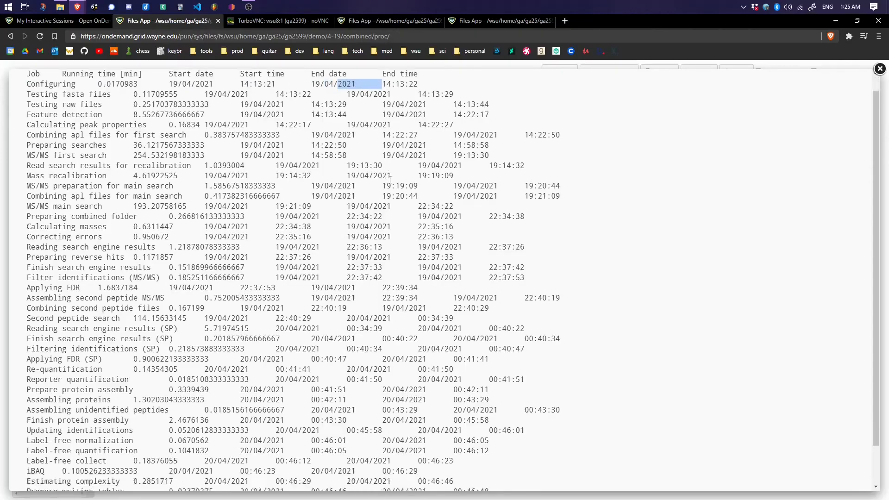
{"action": "left_click_drag", "start_coordinate": [27, 472], "coordinate": [594, 483]}
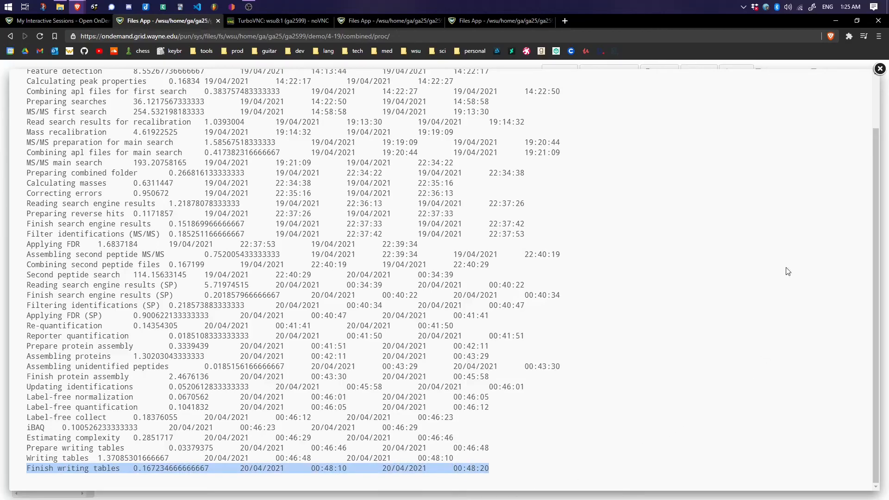
{"action": "left_click", "coordinate": [879, 69]}
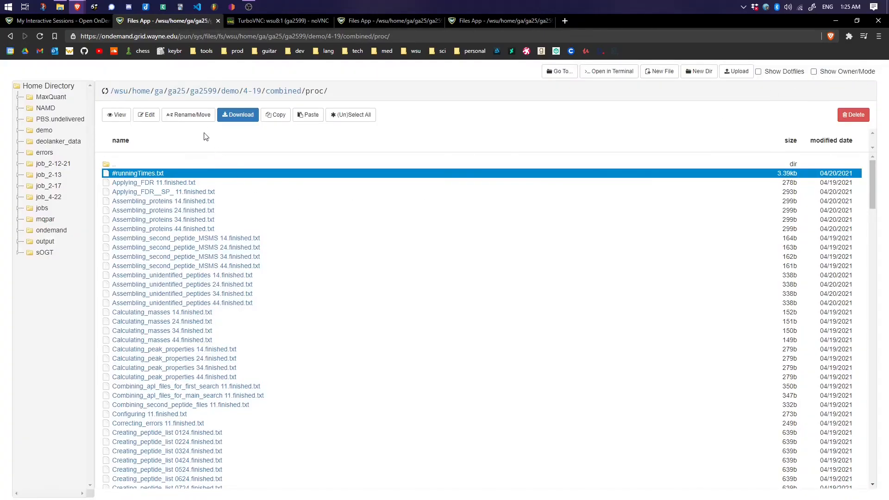
Step: Open the combined/txt folder and point out summary.txt, tables.pdf, proteinGroups.txt, evidence.txt and HexNAc (ST)Sites.txt
{"action": "double_click", "coordinate": [115, 163]}
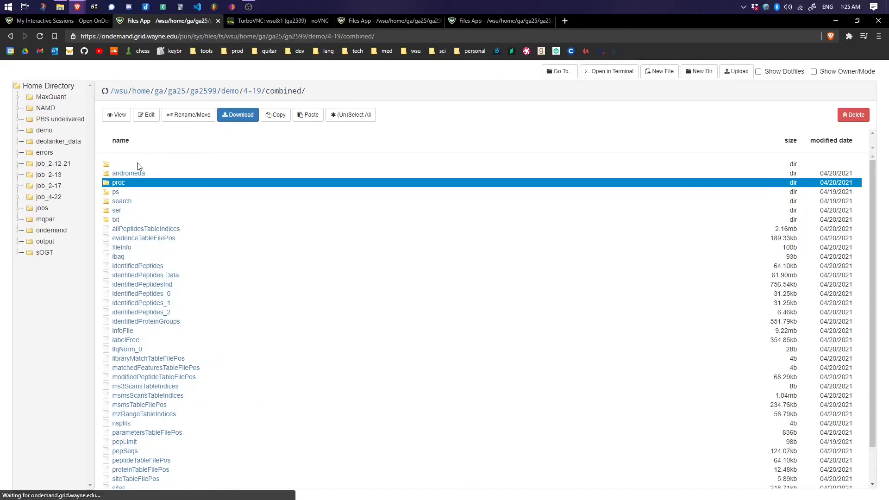
{"action": "double_click", "coordinate": [116, 221]}
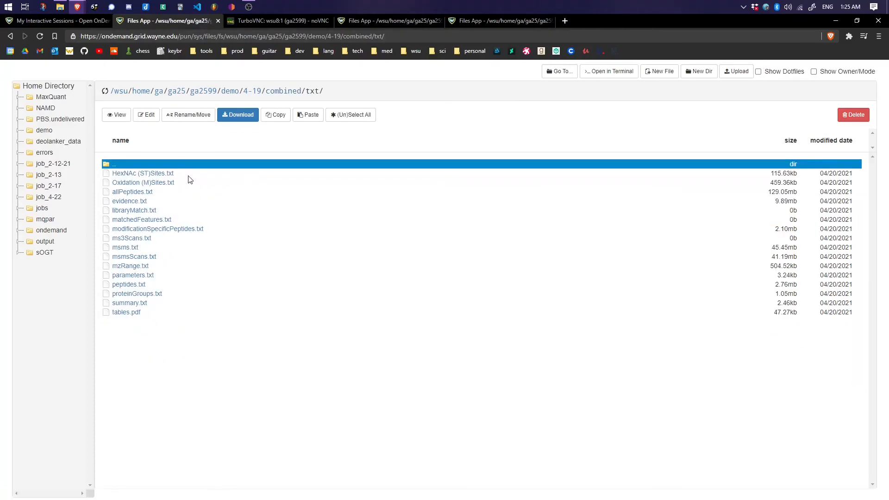
{"action": "left_click", "coordinate": [139, 304]}
{"action": "left_click", "coordinate": [150, 313]}
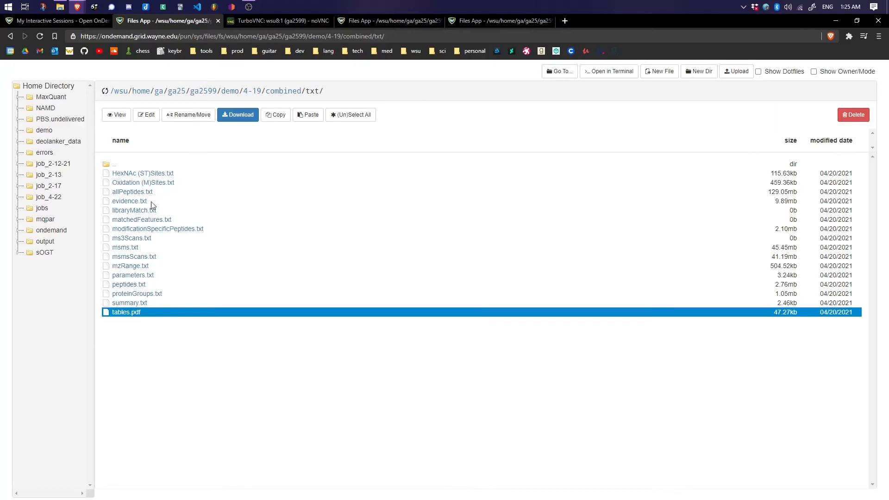
{"action": "left_click", "coordinate": [192, 296]}
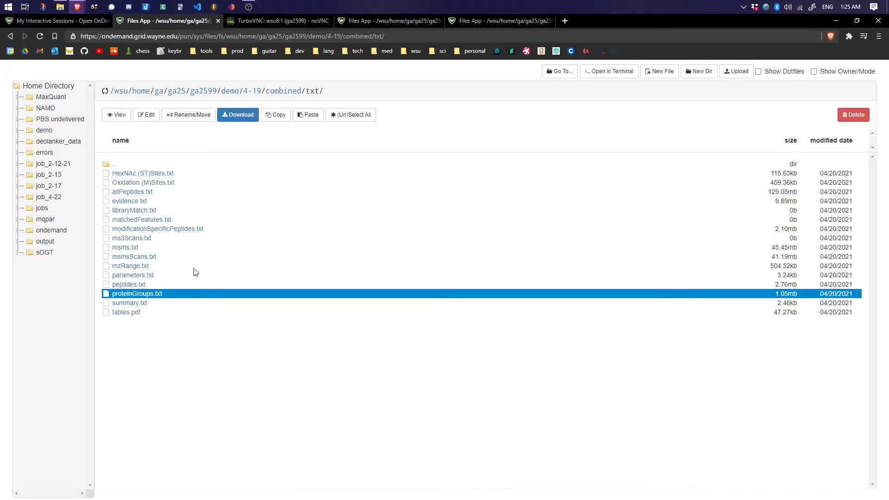
{"action": "left_click", "coordinate": [166, 201]}
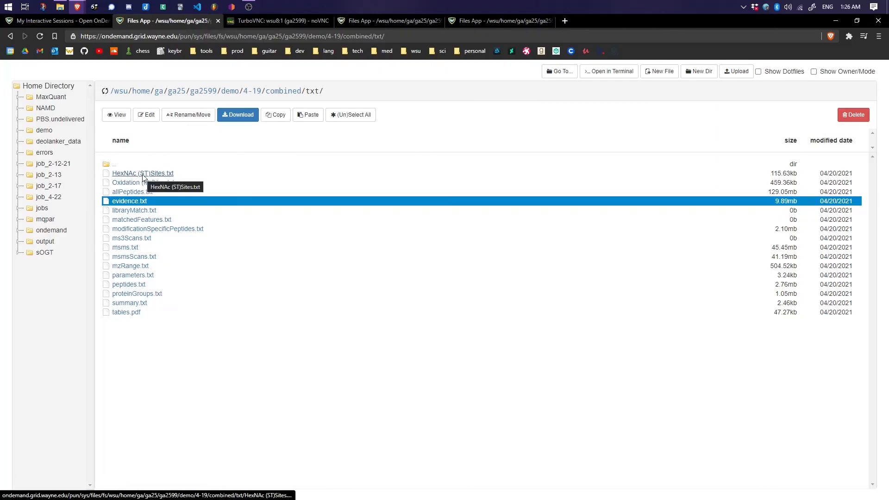
{"action": "left_click", "coordinate": [158, 177]}
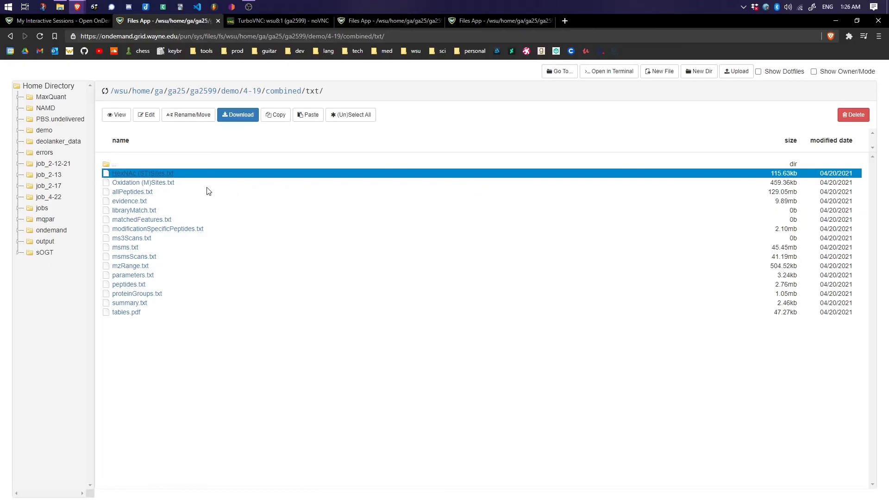